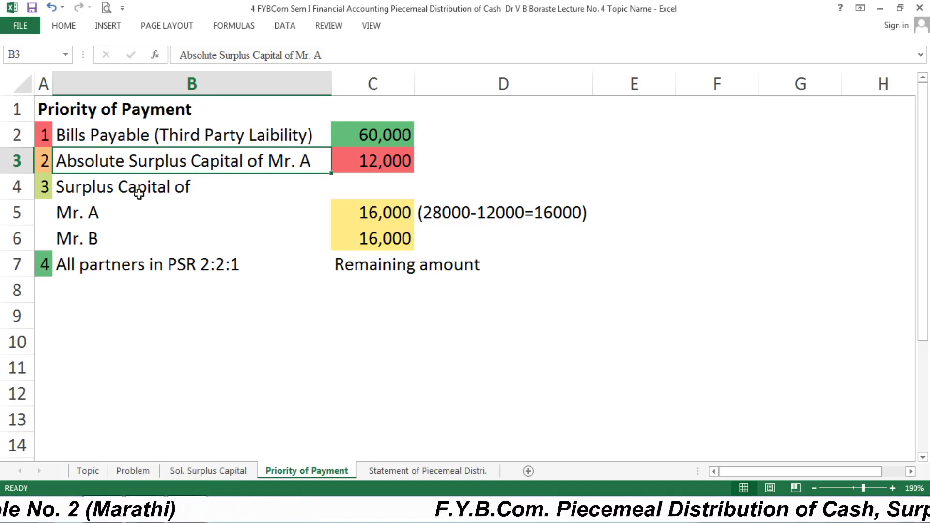
Check Mr. A's absolute surplus capital on the Sol. Surplus Capital sheet, and return to the Priority of Payment sheet
left_click(197, 472)
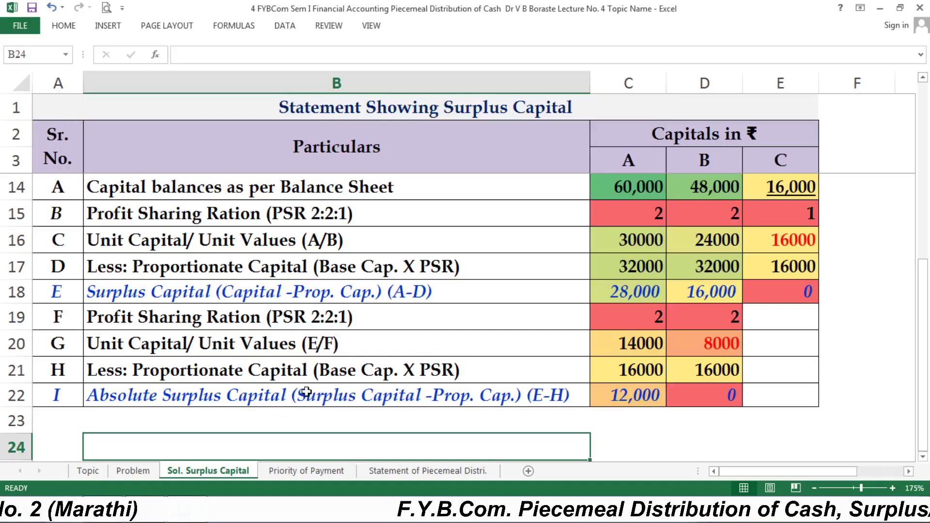
left_click(644, 394)
left_click(302, 471)
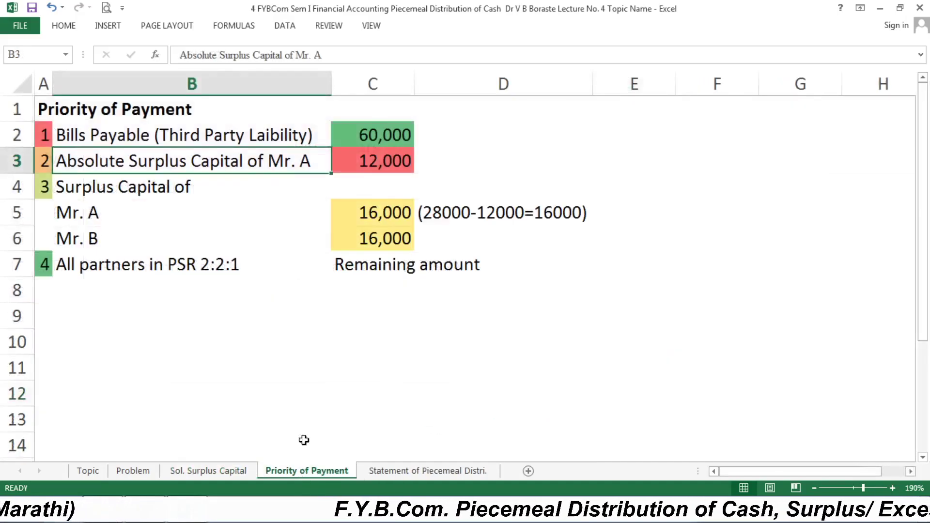
Trace the third-priority surplus capital of Mr. A and Mr. B to rows E and I of the Sol. Surplus Capital sheet
left_click(126, 186)
left_click(131, 221)
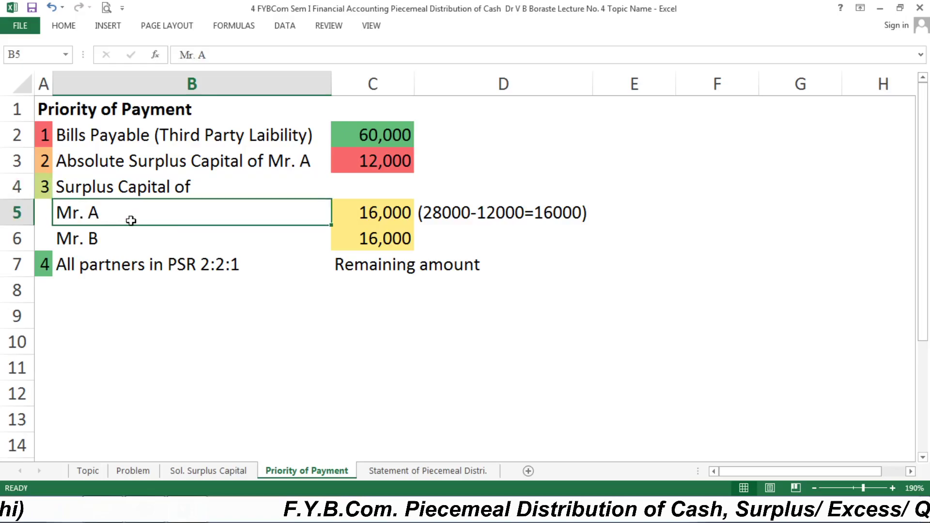
left_click(220, 470)
left_click(611, 301)
left_click(732, 293)
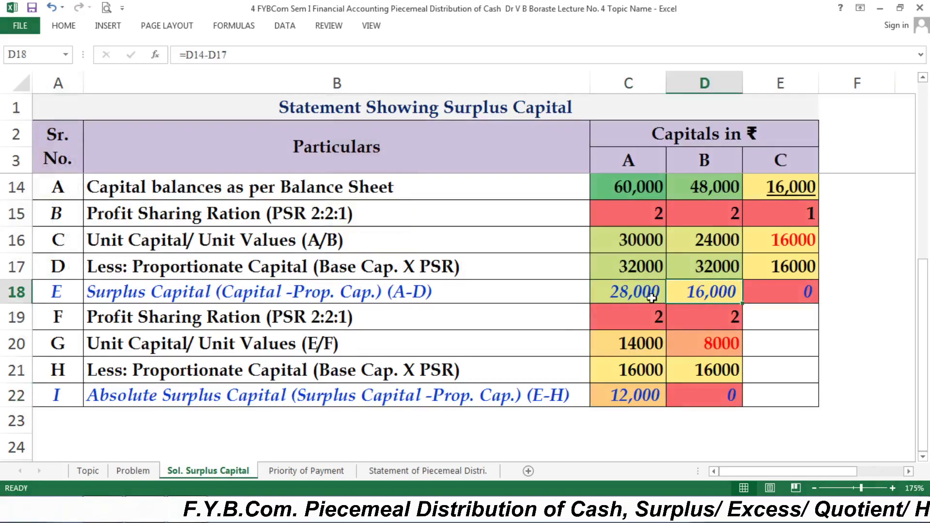
left_click(636, 293)
left_click(632, 399)
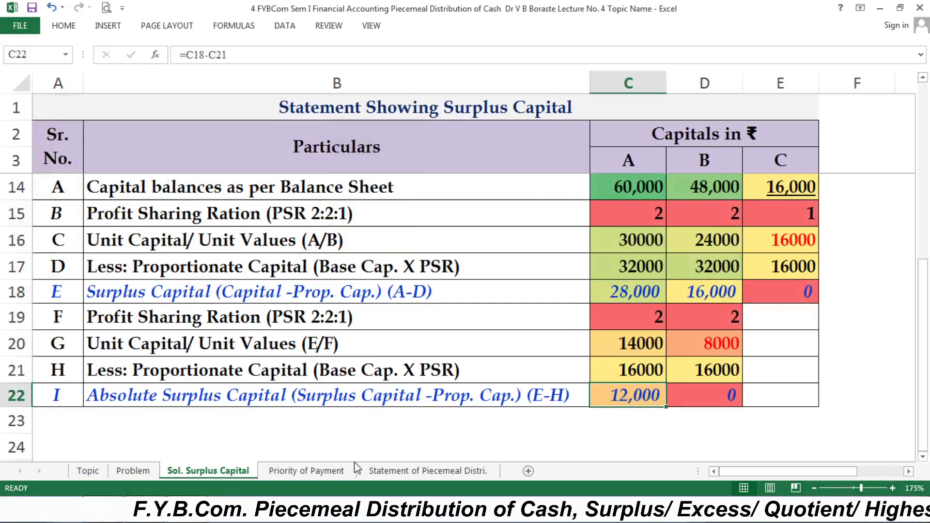
left_click(307, 470)
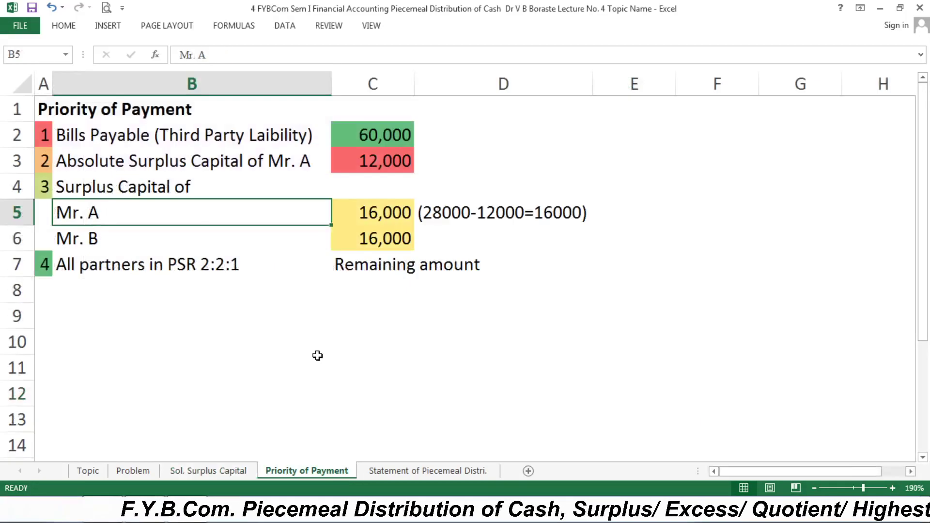
Review the surplus capital amounts of Mr. A and Mr. B and Mr. A's subtraction note on the Priority of Payment sheet
left_click(375, 213)
left_click(508, 213)
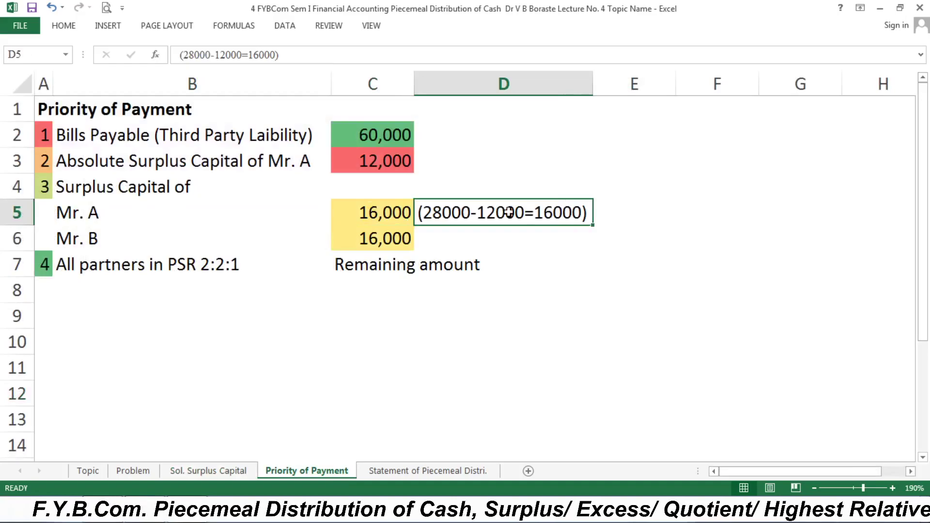
left_click(353, 214)
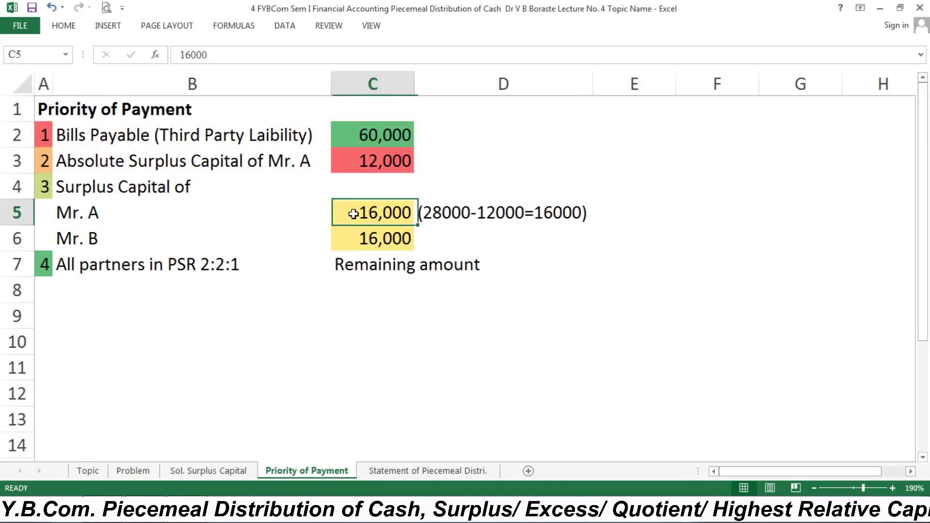
left_click(355, 235)
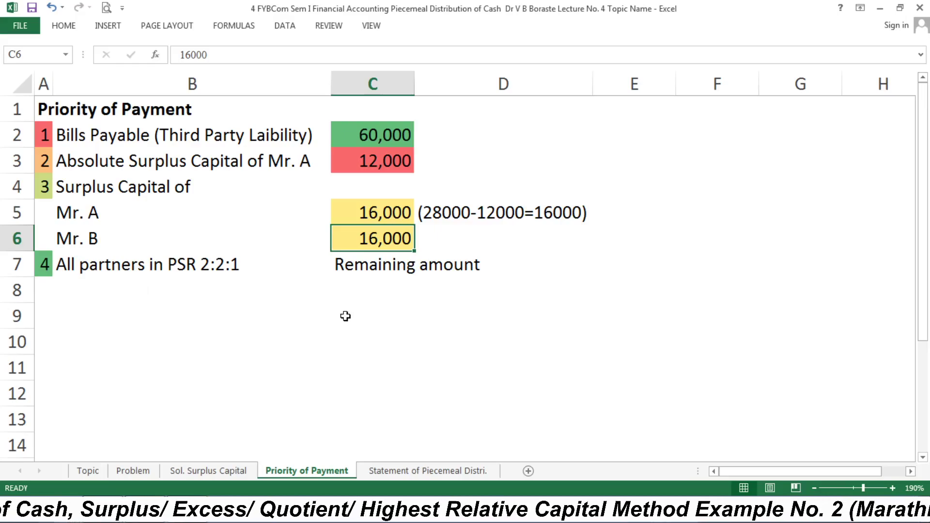
left_click(316, 320)
left_click(405, 297)
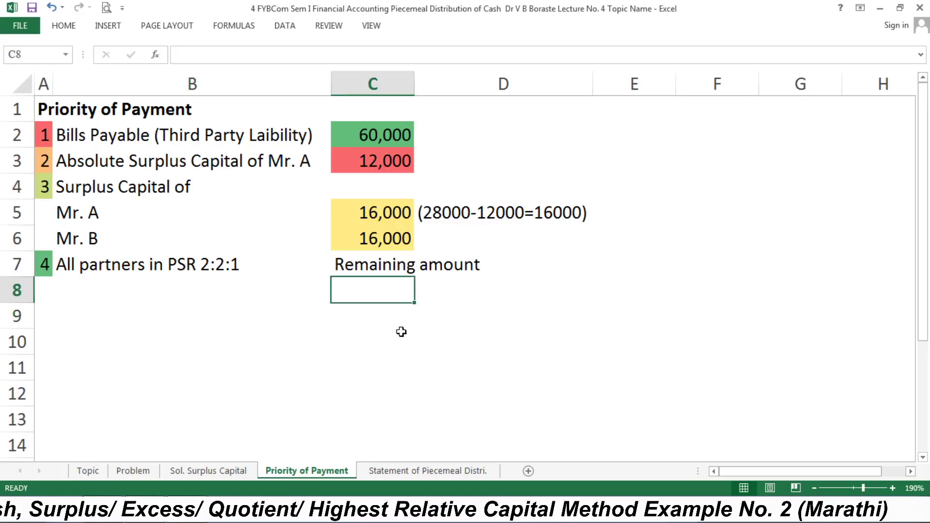
Examine the column headings of the Statement of Piecemeal Distri. sheet and compare them with the Priority of Payment list
left_click(423, 470)
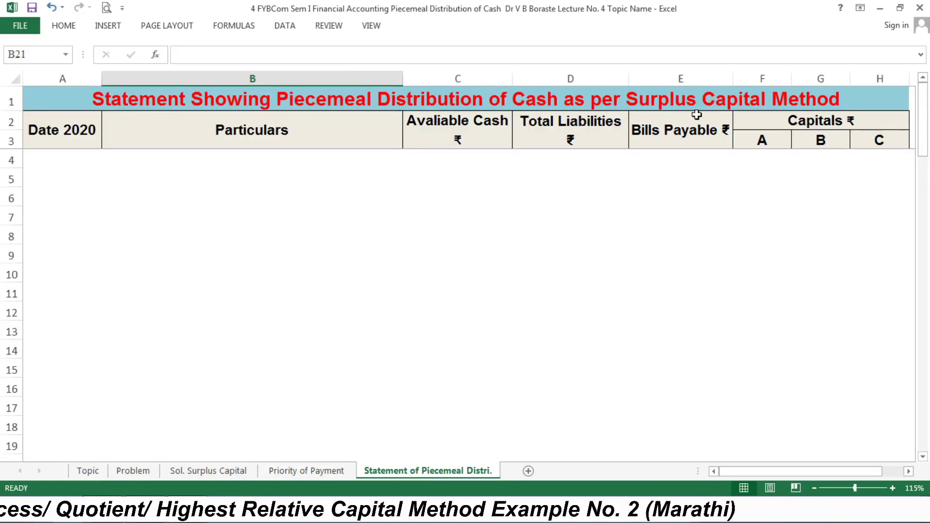
left_click(85, 138)
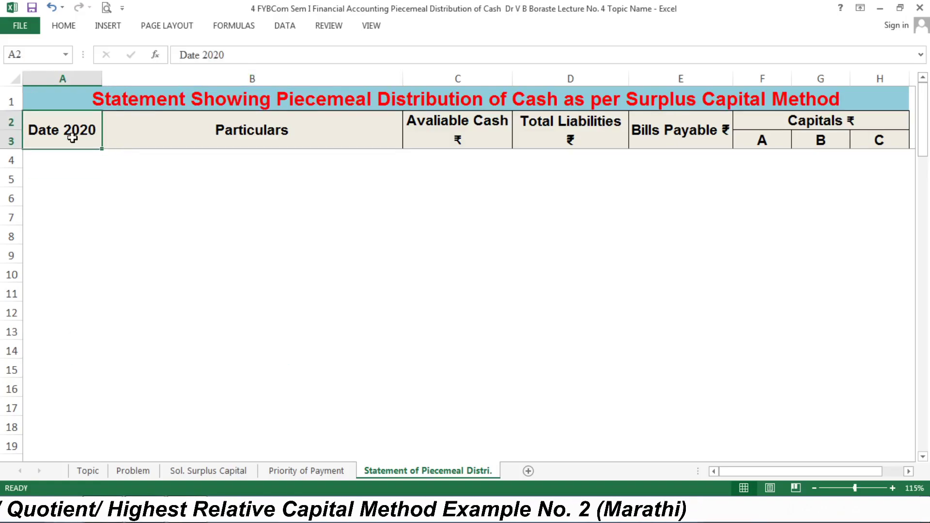
left_click_drag(106, 131, 537, 126)
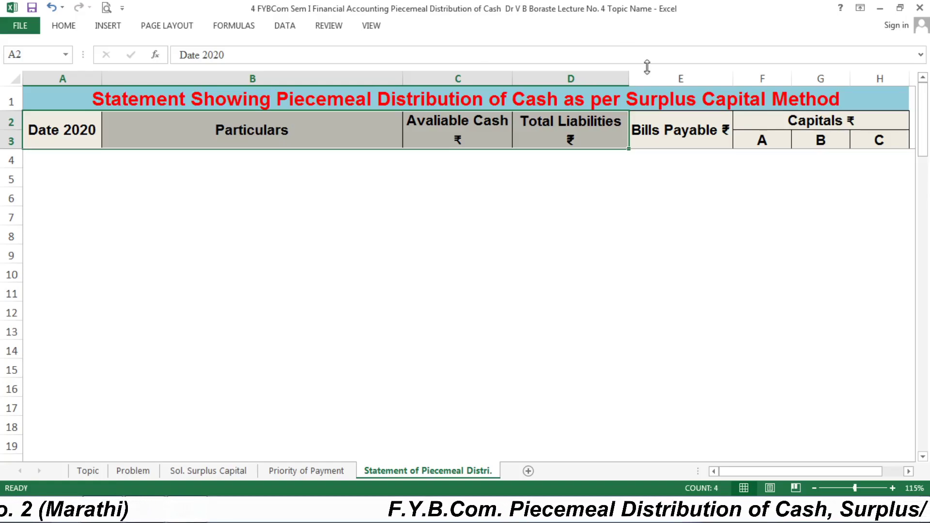
left_click(684, 123)
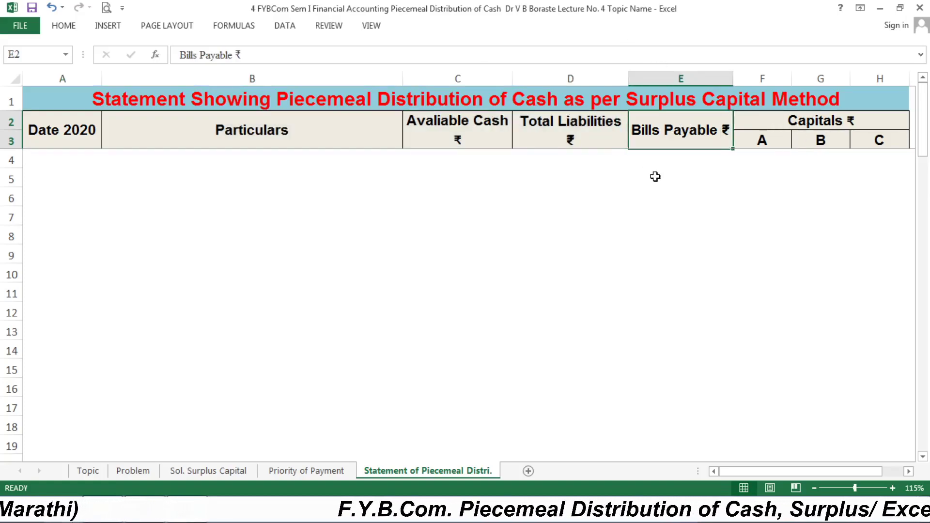
left_click(296, 471)
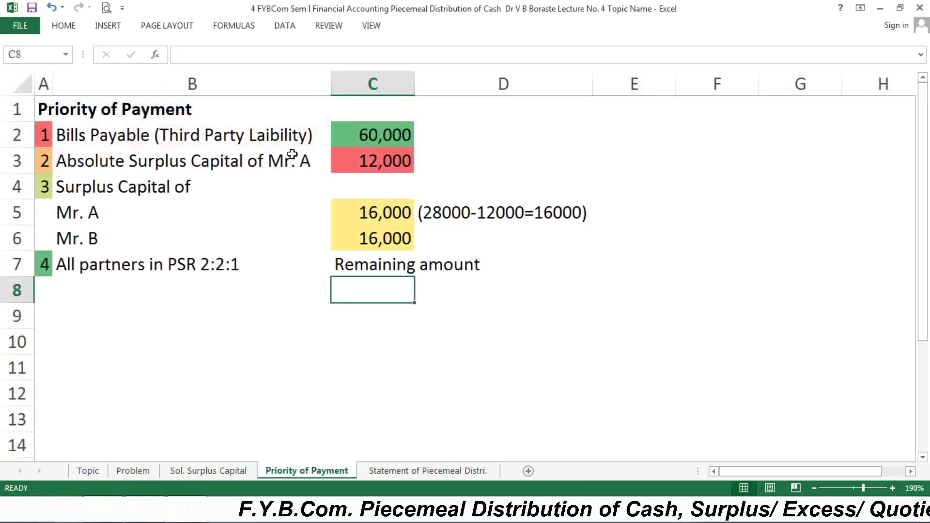
left_click(431, 470)
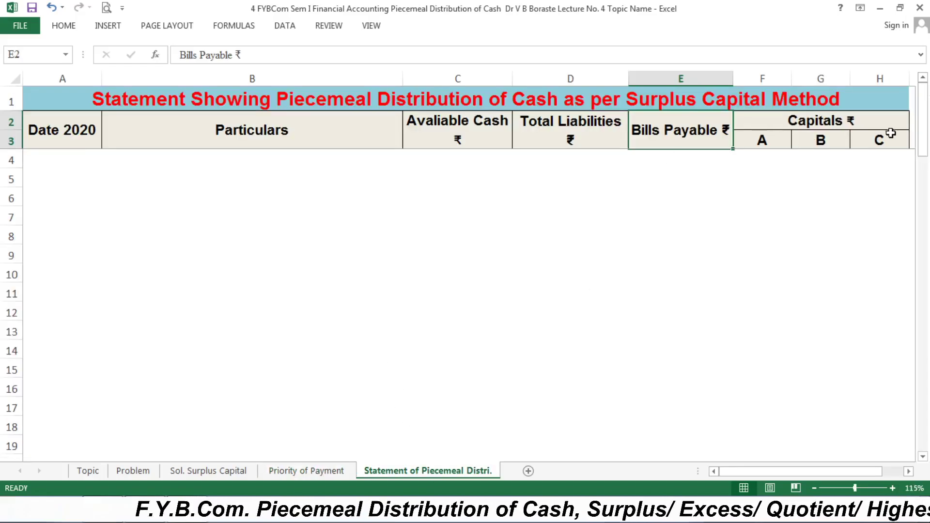
Go down the piecemeal distribution statement to the available cash cell of the 1st Jan balances row
left_click(194, 171)
key("Left")
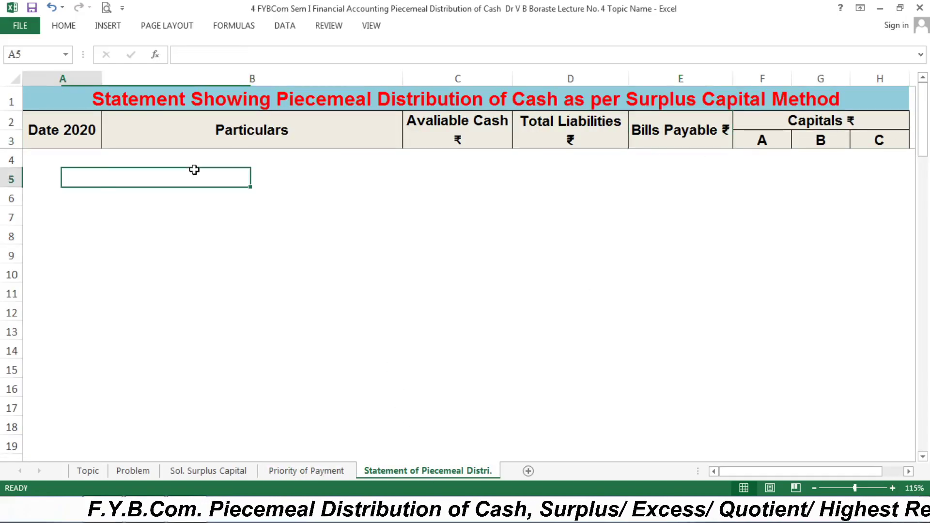
key("Down")
key("Down")
key("Down")
key("Down")
key("Down")
key("Down")
key("Down")
key("Down")
key("Down")
key("Down")
key("Down")
key("Down")
key("Down")
key("Down")
key("Down")
key("Down")
key("Down")
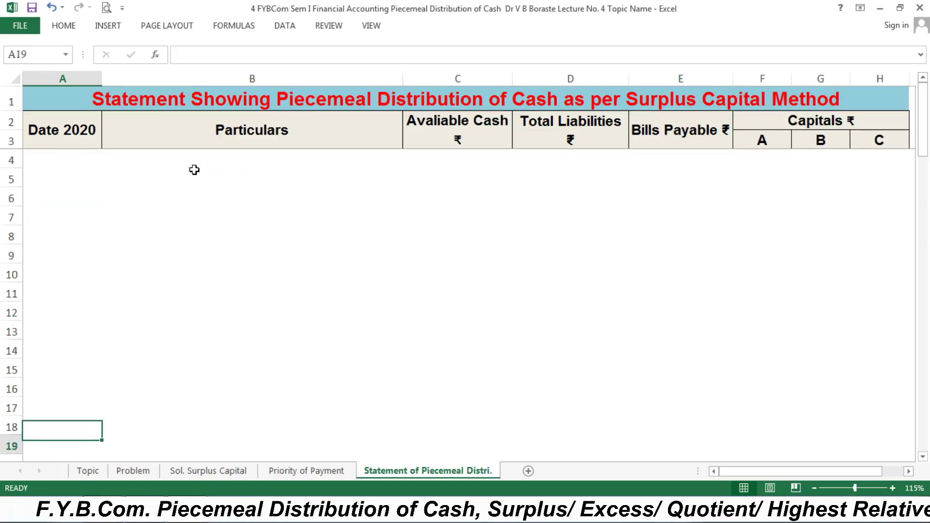
key("Down")
key("Down")
key("Down")
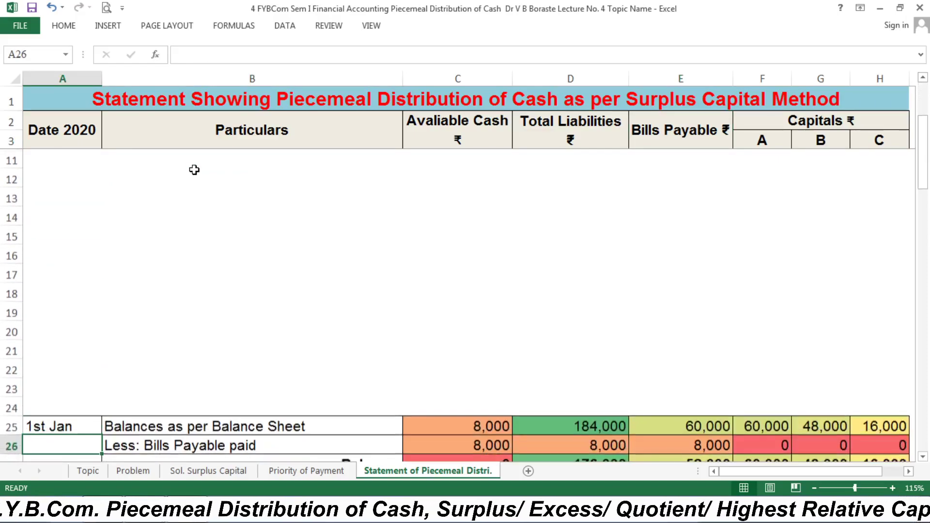
key("Right")
key("Right")
key("Right")
key("Left")
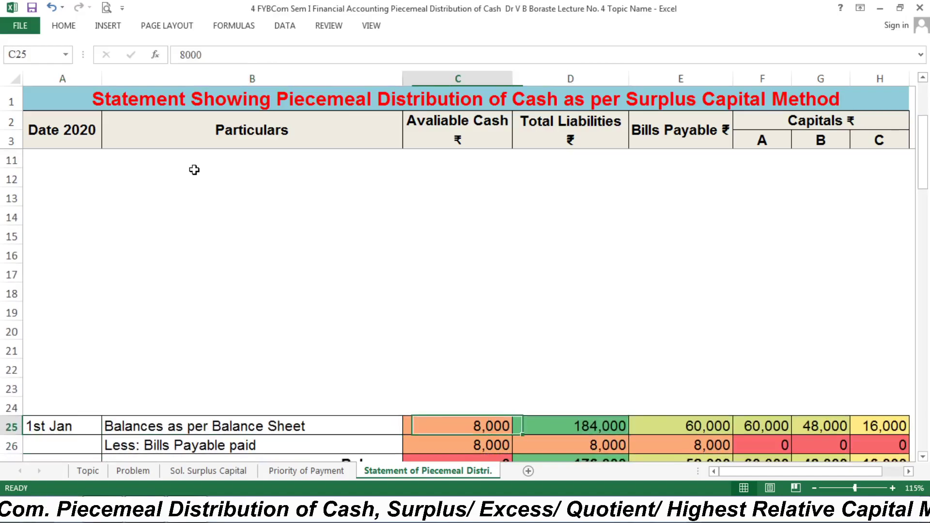
Compare the Cash amount in the Problem sheet's balance sheet with the available cash in the statement's 1st Jan row
left_click(132, 470)
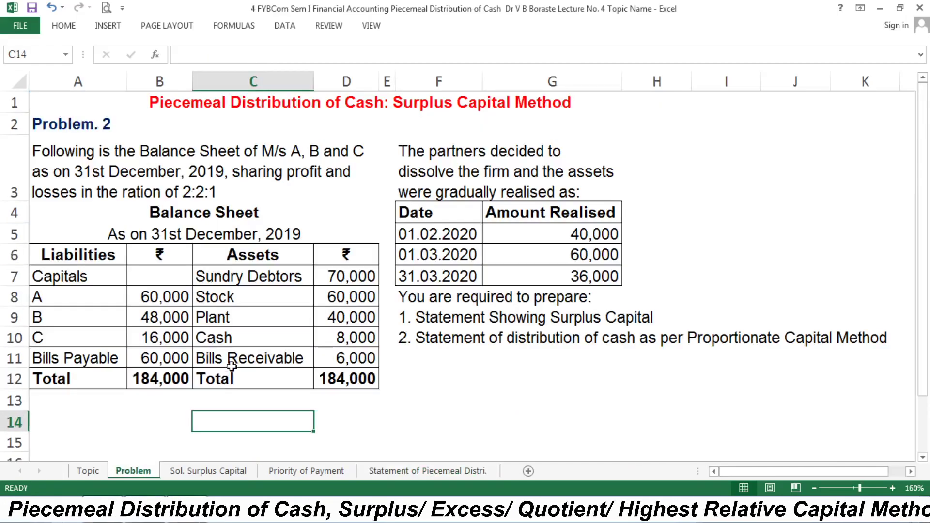
left_click(264, 339)
left_click(351, 339)
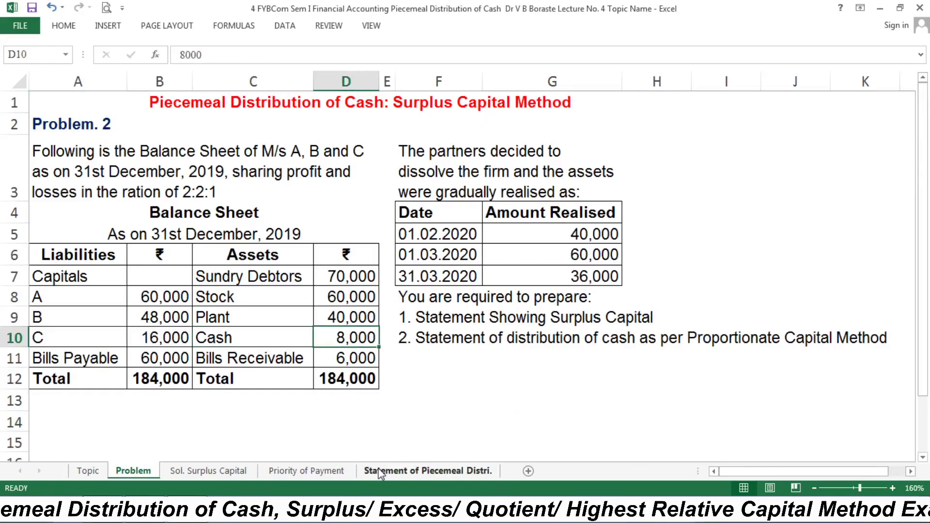
left_click(427, 470)
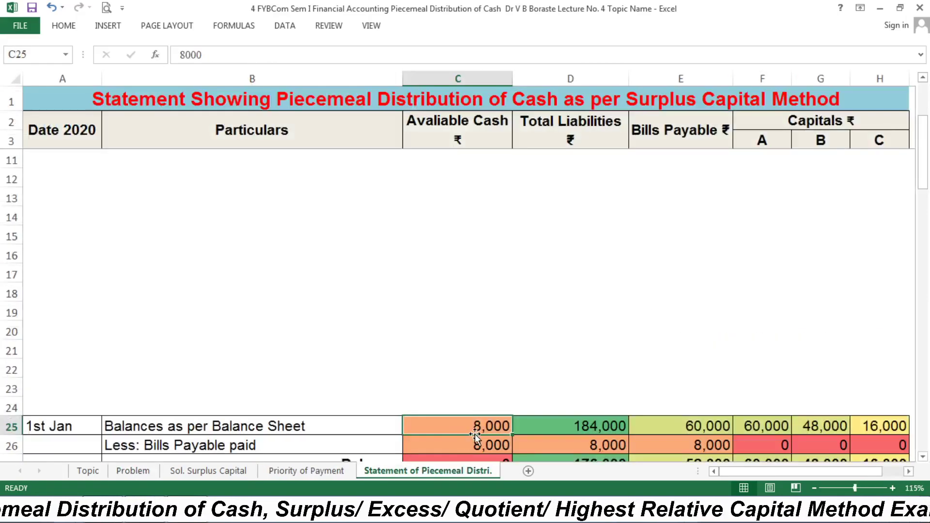
Compare the Problem sheet's Bills Payable with the statement's 1st Jan row, and inspect the capital balances of A, B and C there
left_click(133, 471)
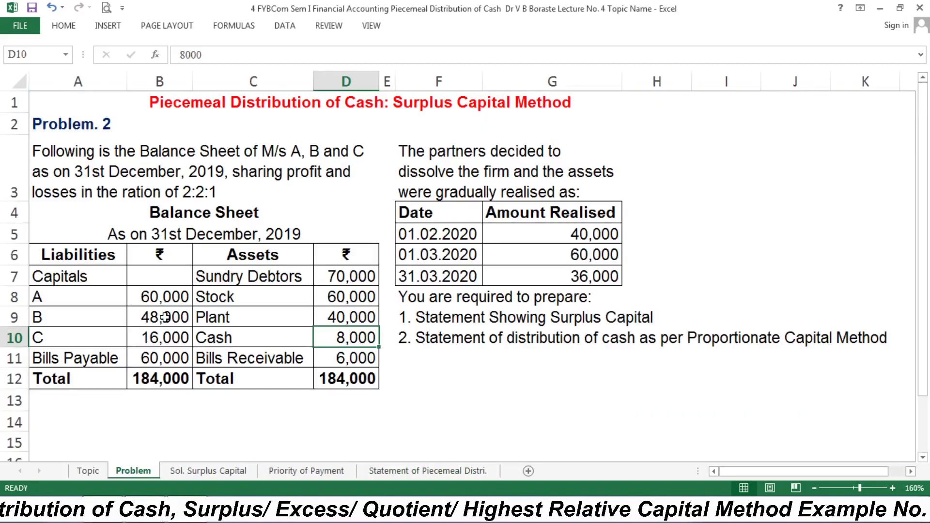
left_click(165, 357)
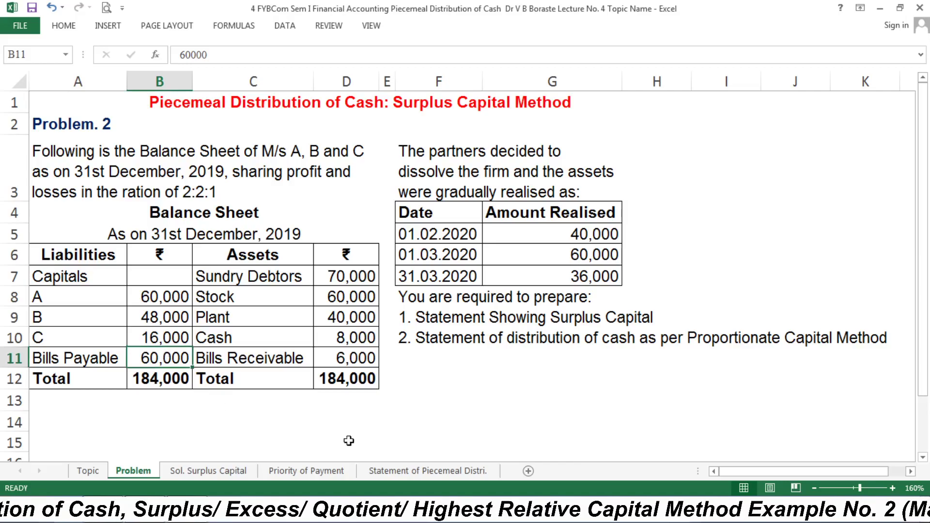
left_click(419, 474)
left_click(707, 426)
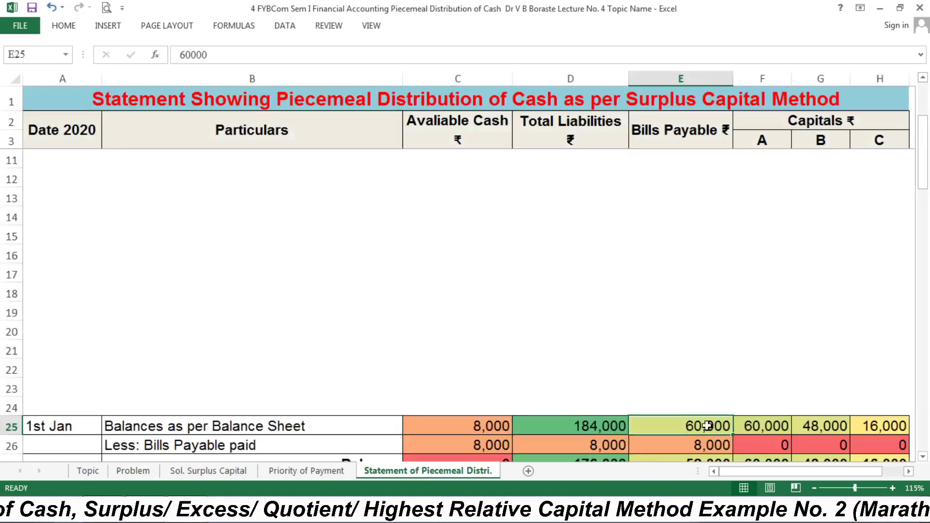
left_click(774, 428)
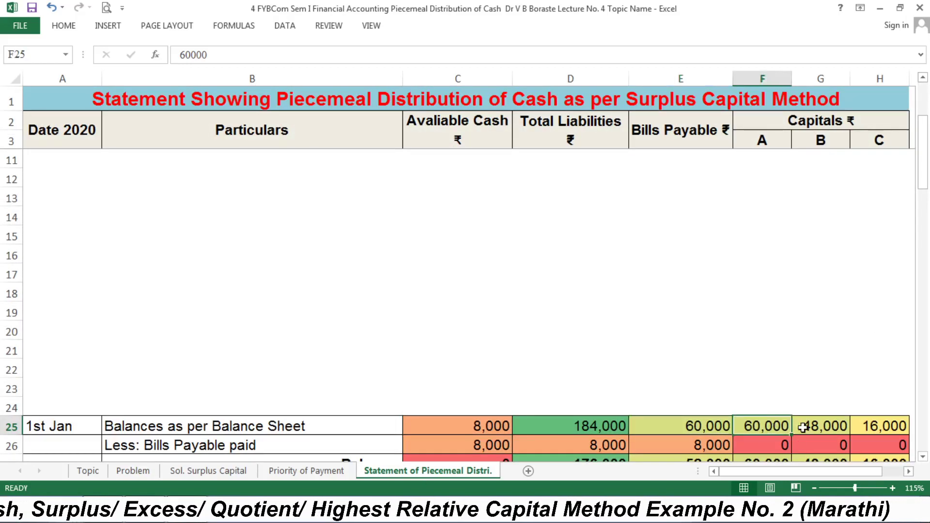
left_click(821, 427)
left_click(899, 427)
Examine the 1st Jan balances row, checking the sum of bills payable and capitals against the total liabilities formula and available cash
left_click(323, 428)
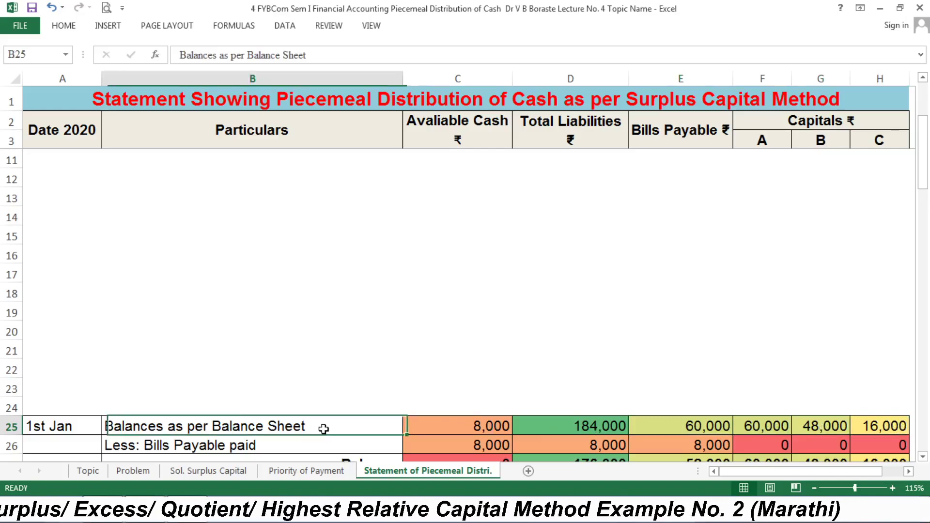
left_click(483, 427)
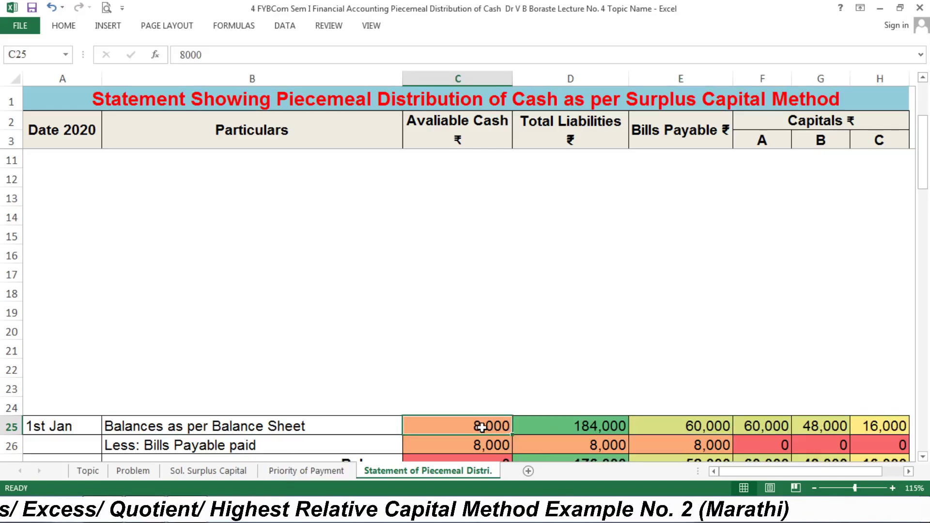
left_click_drag(692, 428, 860, 427)
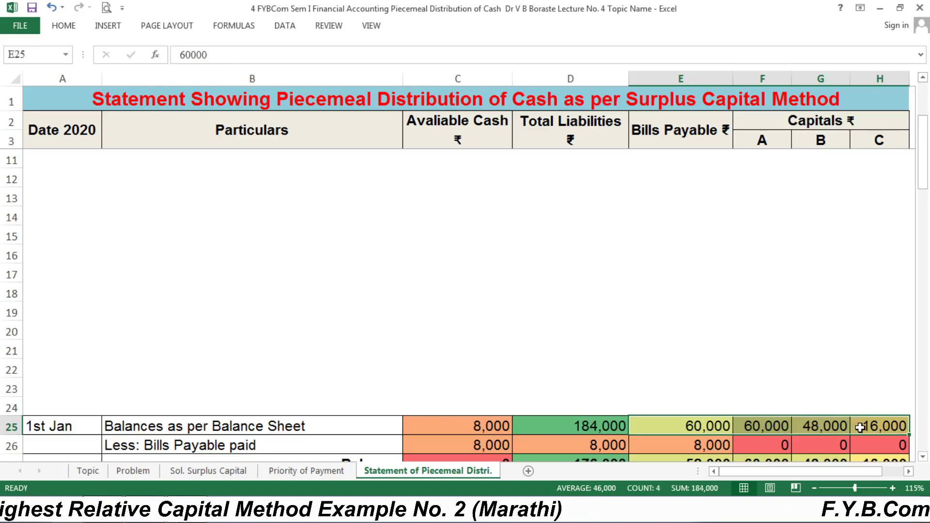
left_click(581, 427)
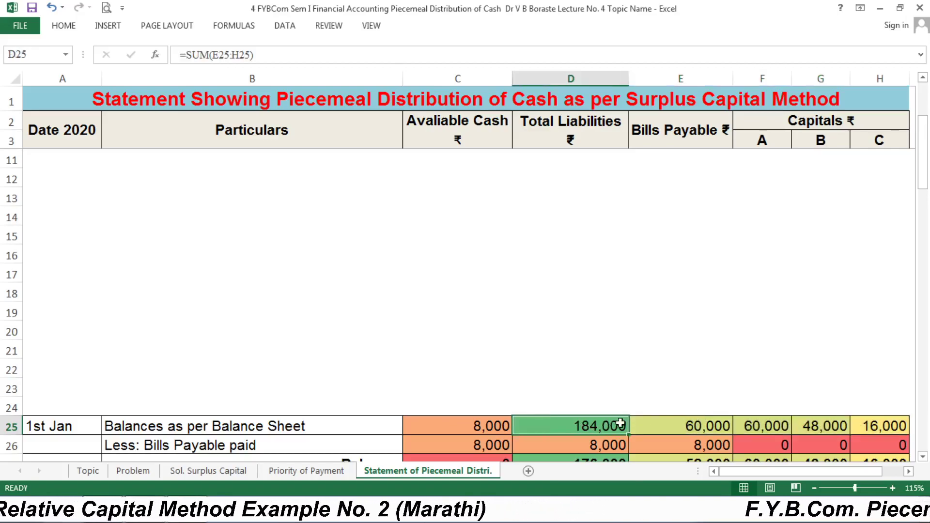
left_click(464, 423)
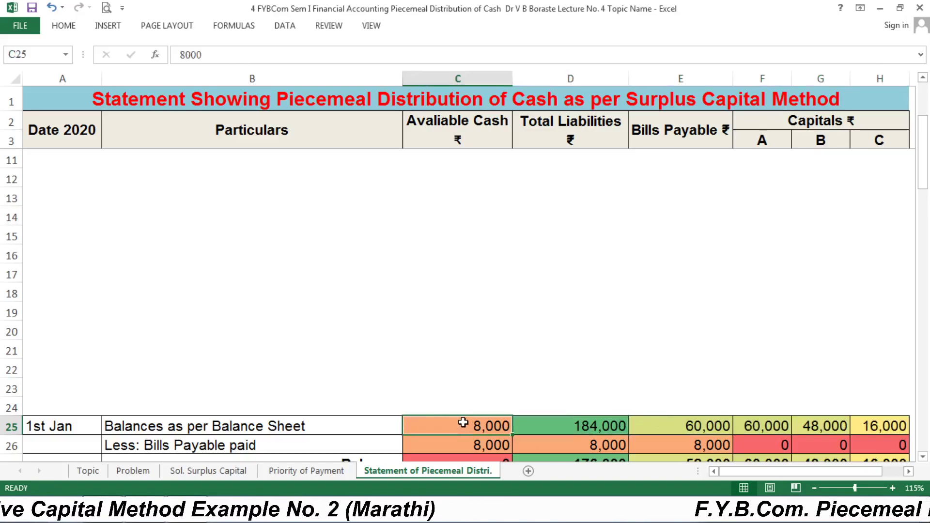
Check the first-priority Bills Payable entry on the Priority of Payment sheet, and return to the piecemeal distribution statement
left_click(274, 471)
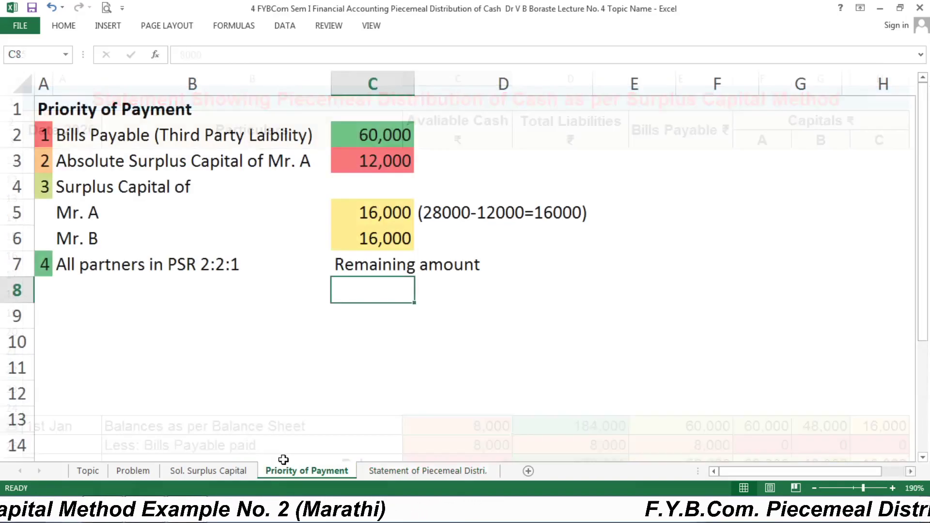
left_click(107, 147)
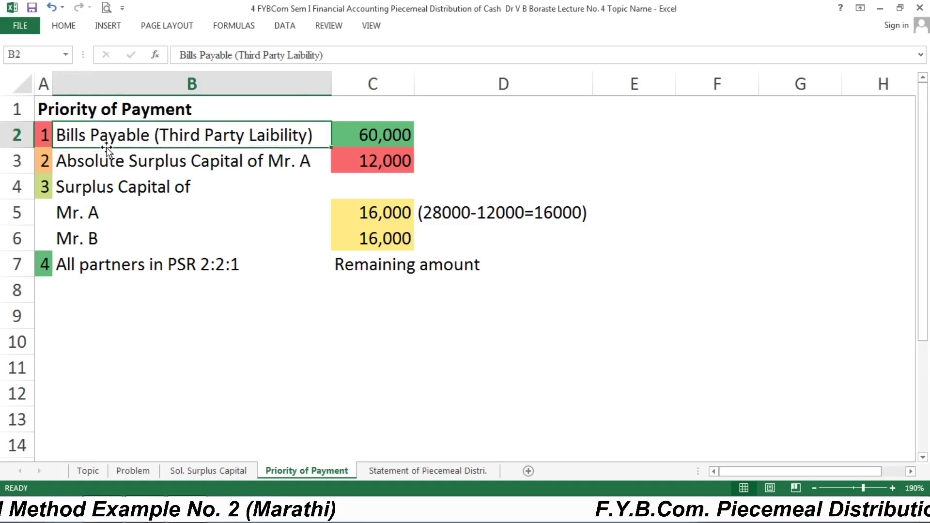
left_click(359, 139)
left_click(406, 469)
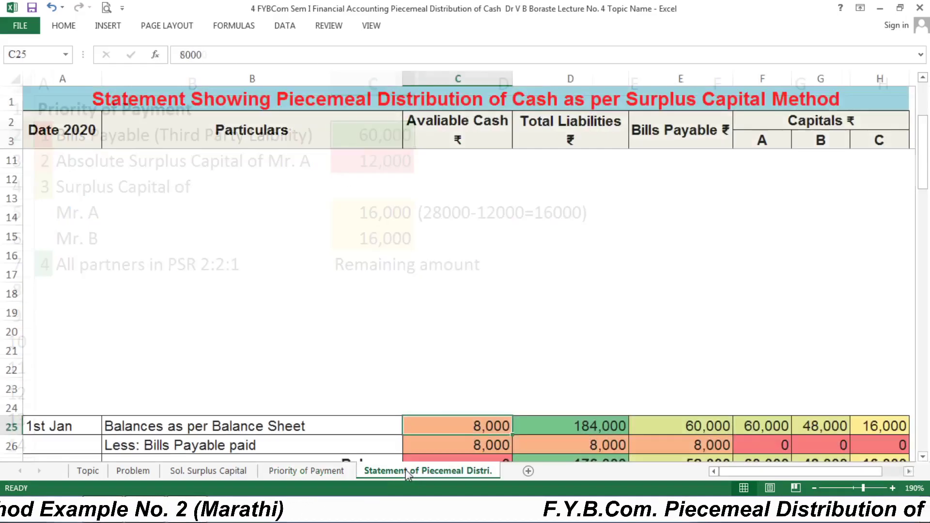
Examine the Bills Payable paid row under 1st Jan across available cash, total liabilities and bills payable
left_click(307, 433)
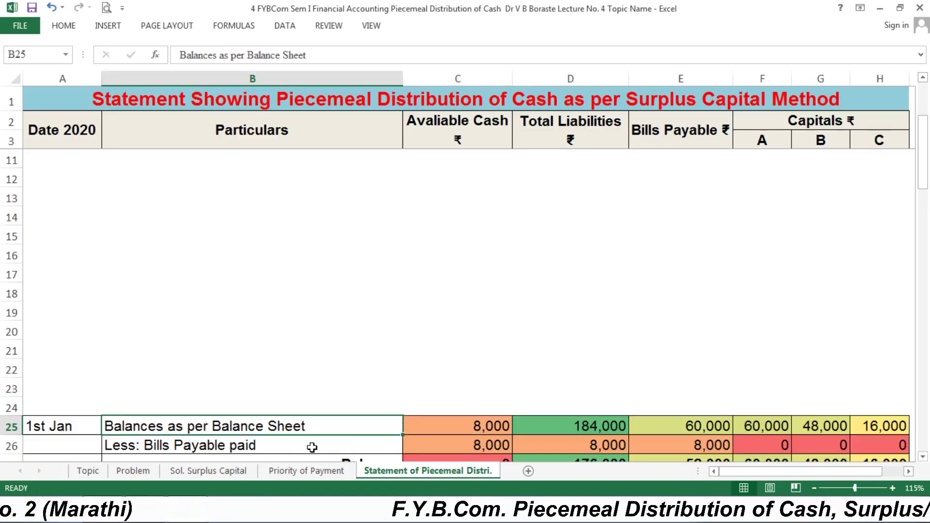
left_click(490, 446)
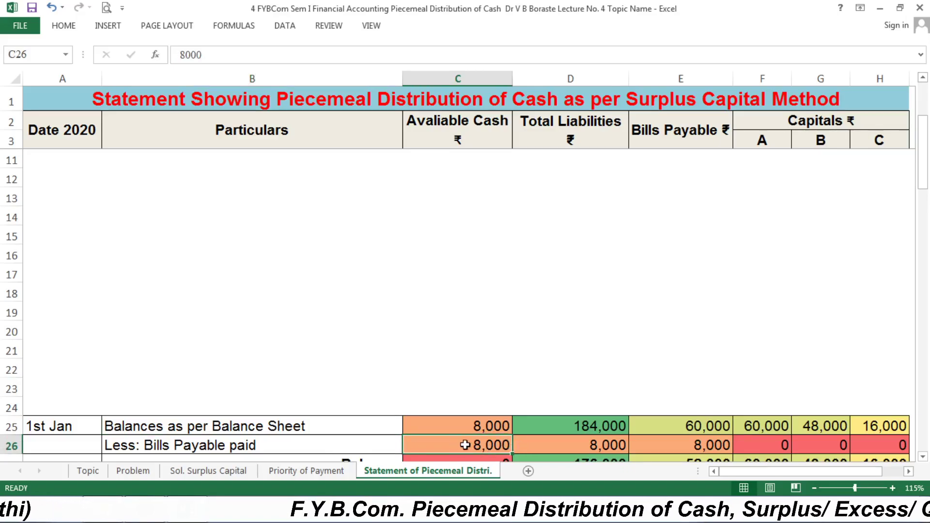
left_click(567, 445)
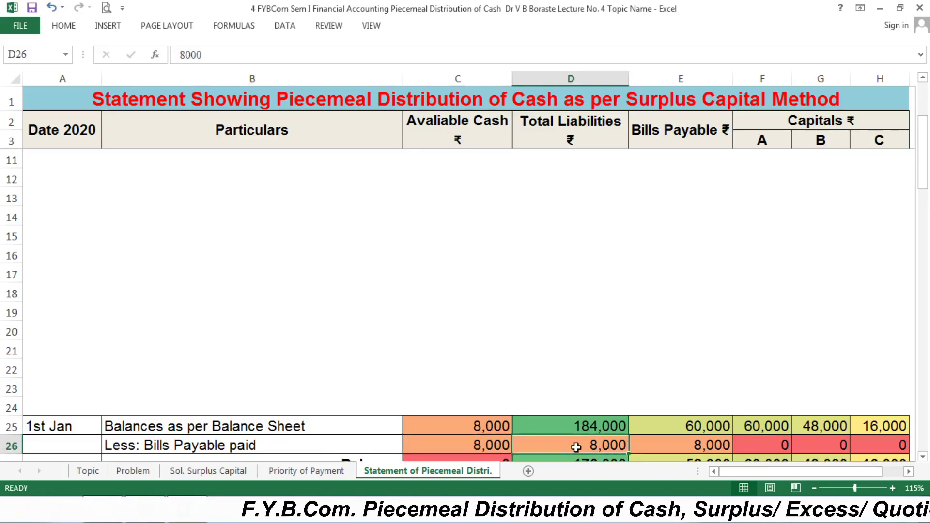
left_click(645, 443)
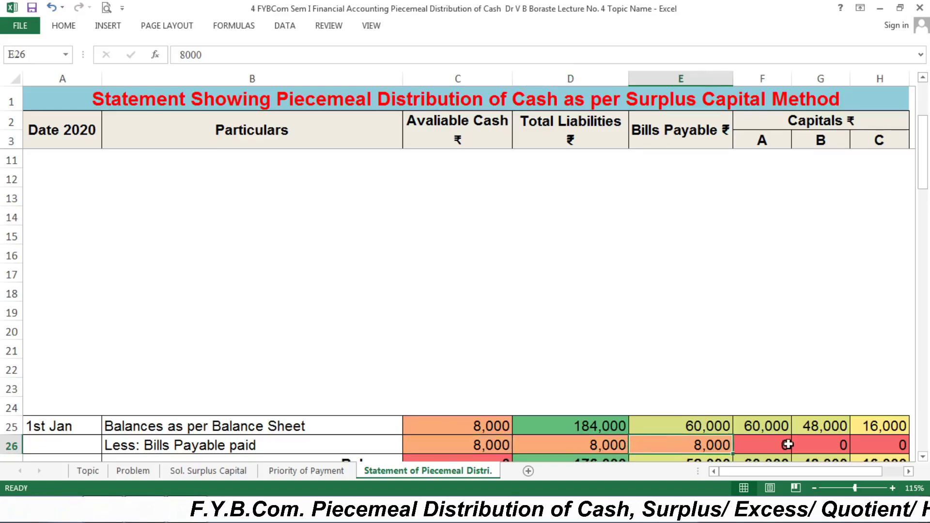
Inspect the 1st Jan Balance row's formulas for bills payable, available cash and total liabilities against the rows above
key("Down")
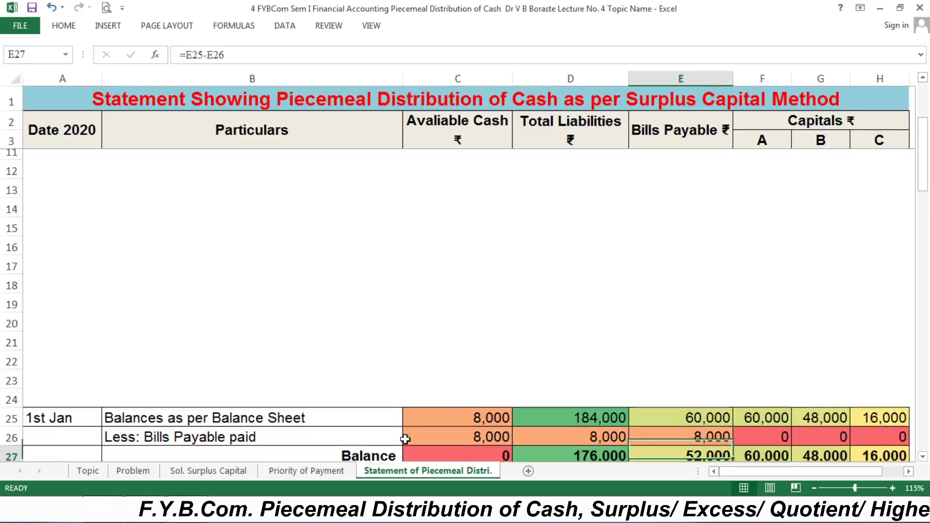
key("Left")
key("Left")
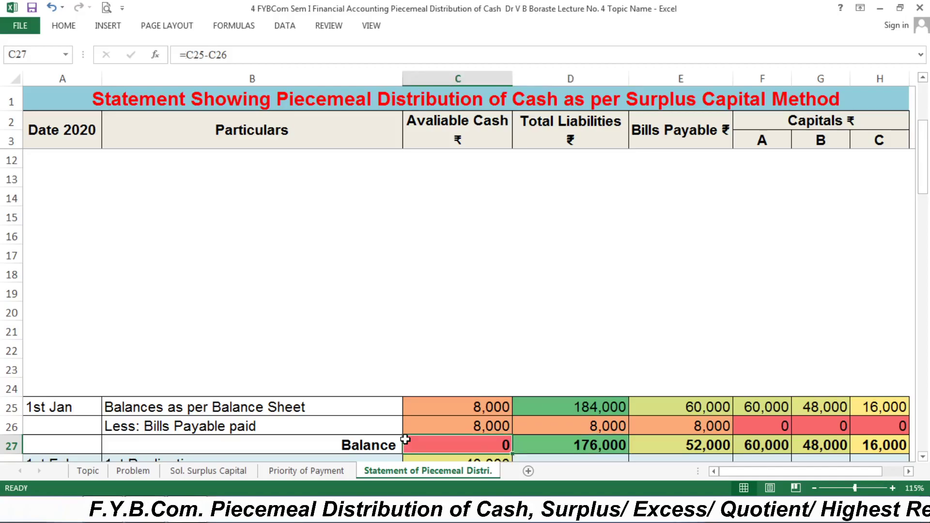
key("Left")
key("Right")
key("Right")
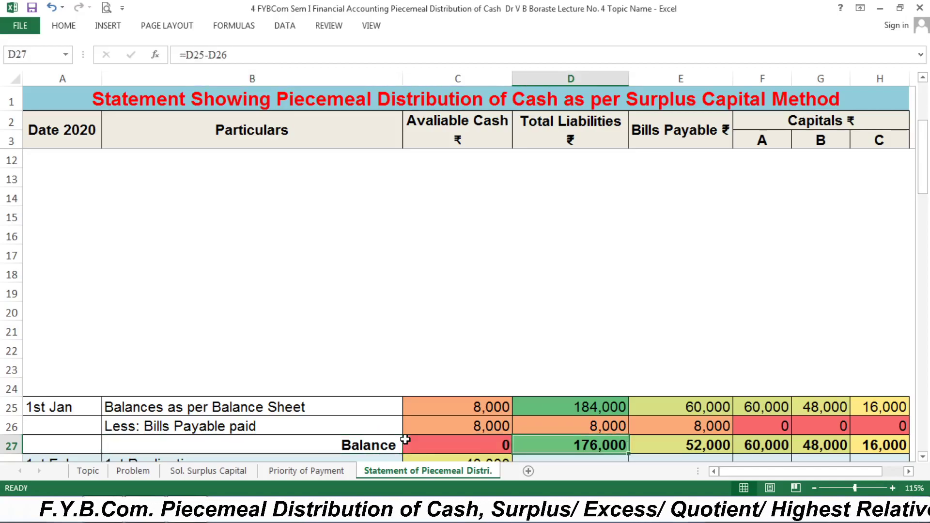
key("Up")
key("Up")
key("Down")
key("Down")
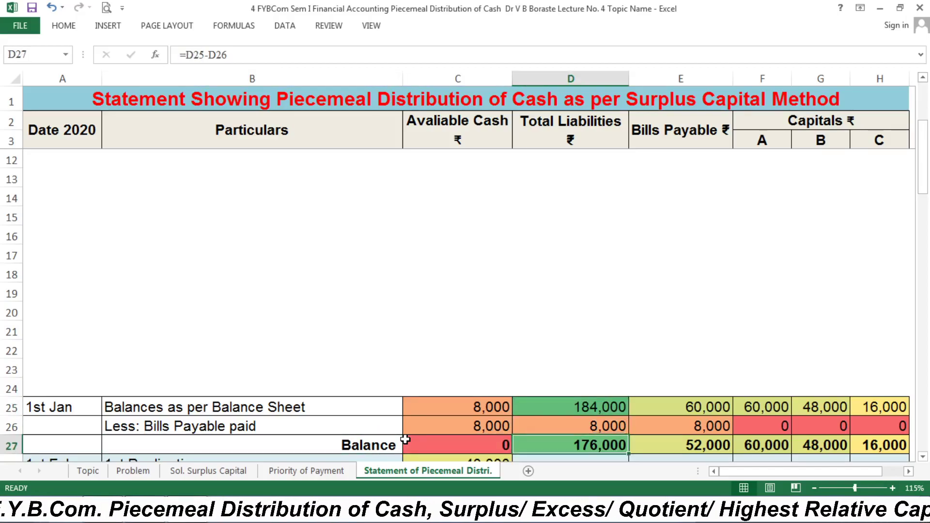
key("Right")
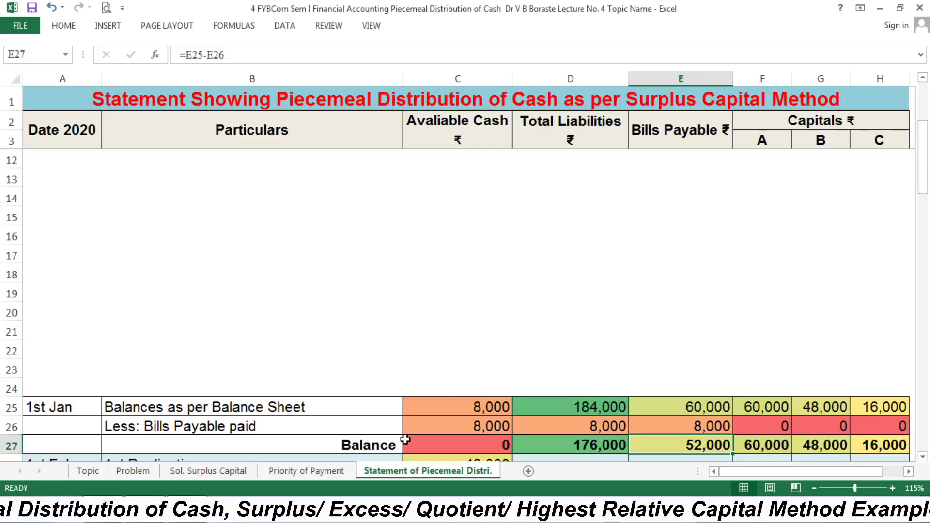
key("Left")
key("Left")
Compare the 01.02.2020 date and amount realised on the Problem sheet with the statement's 1st Feb 1st Realisation row
key("Down")
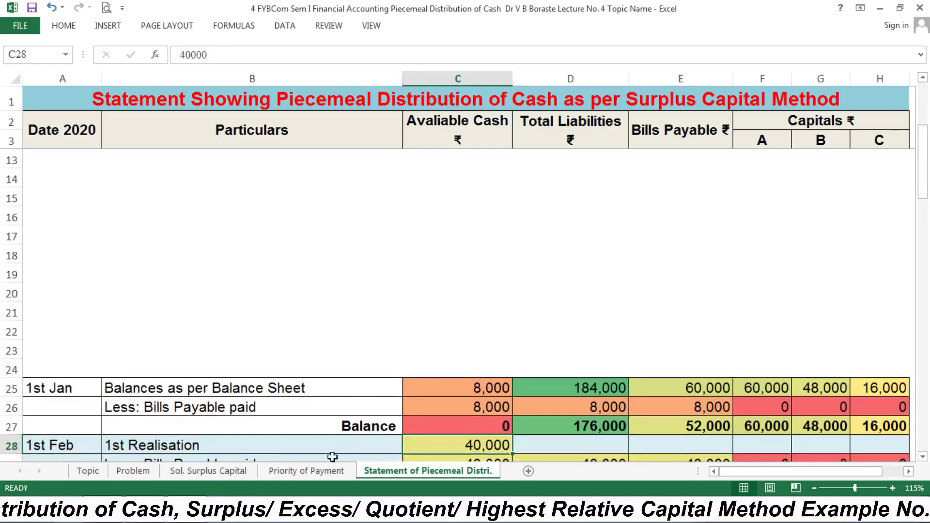
left_click(137, 474)
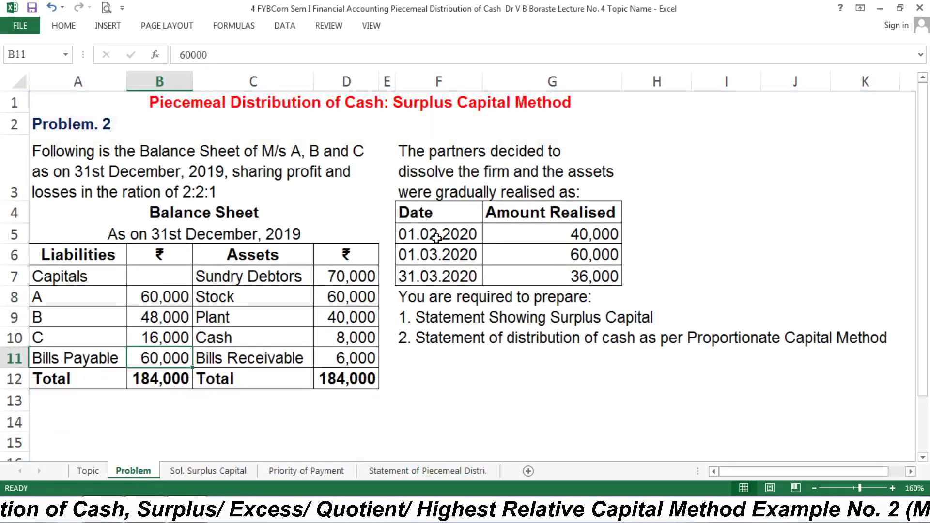
left_click(431, 237)
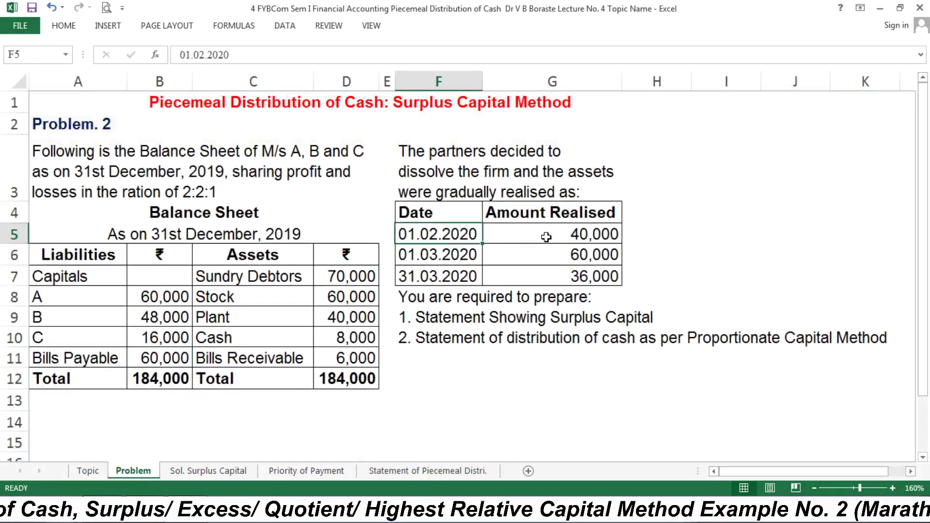
left_click(572, 235)
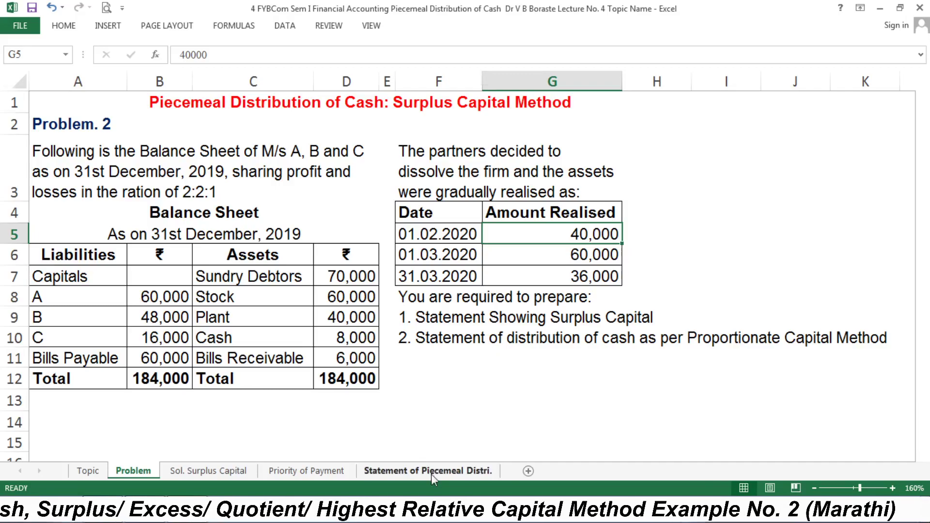
left_click(428, 472)
left_click(85, 445)
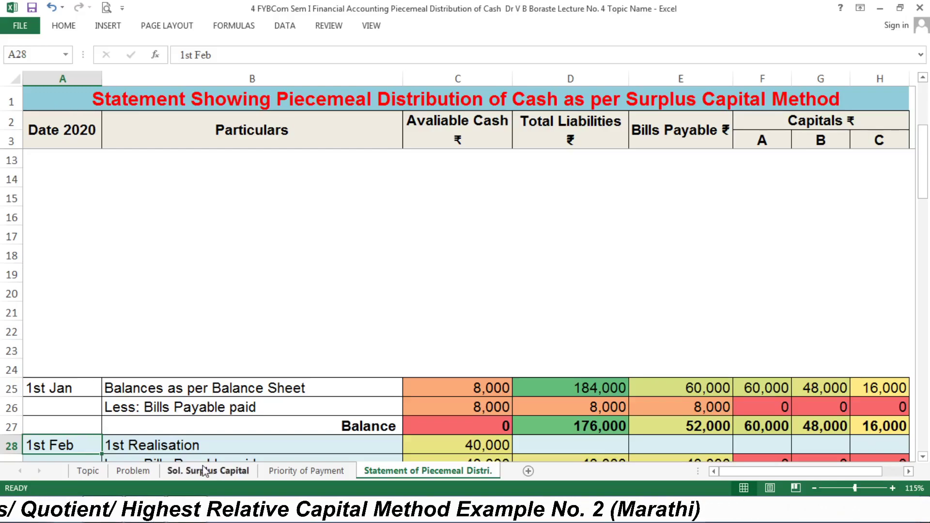
left_click(495, 446)
Trace the Bills Payable column through the 1st Jan rows and compare its balance with the 1st Feb realisation and payment
key("Down")
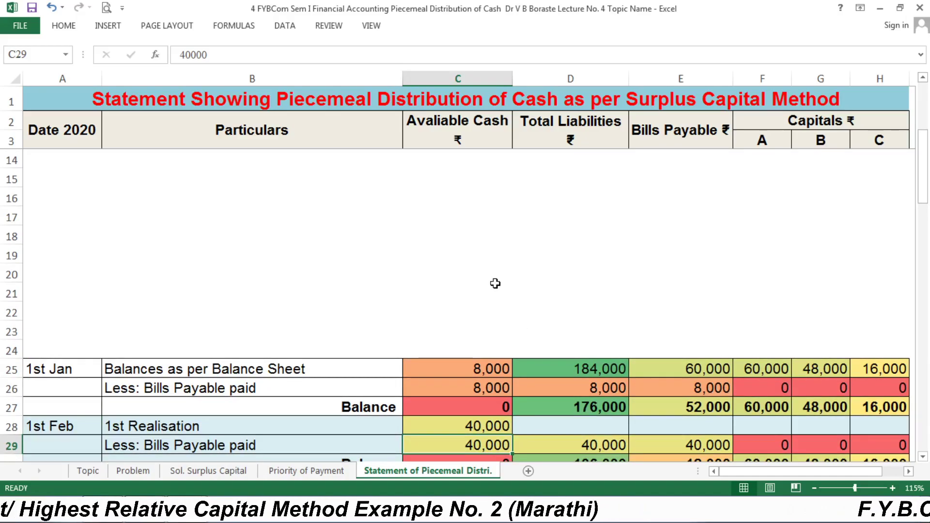
left_click(711, 373)
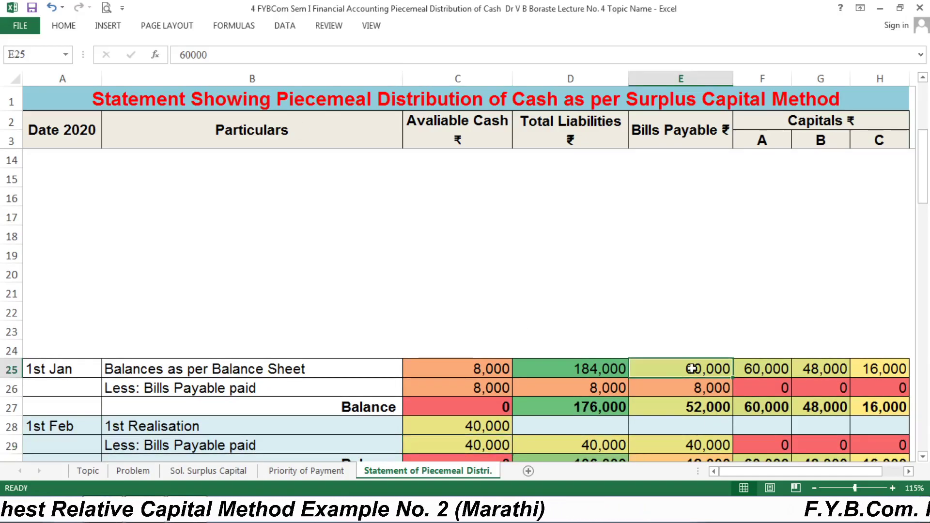
left_click(715, 390)
left_click(707, 407)
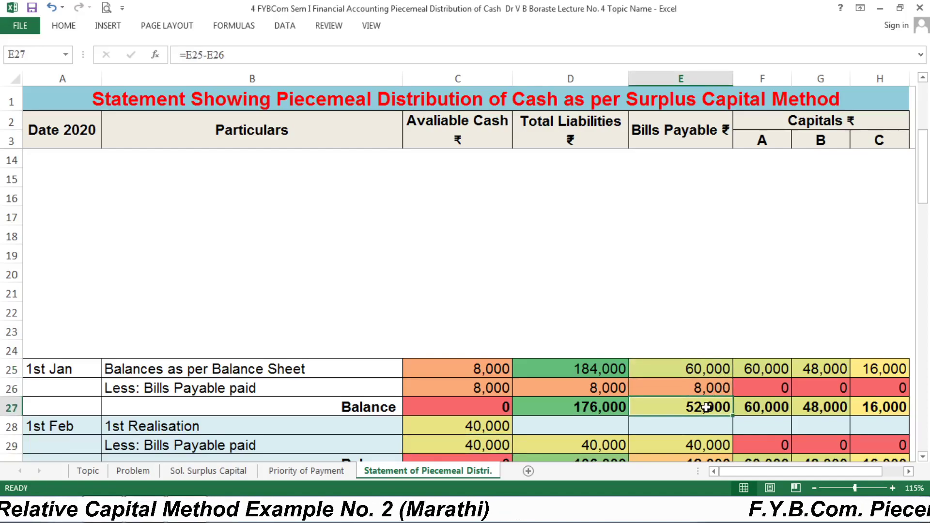
left_click(483, 426)
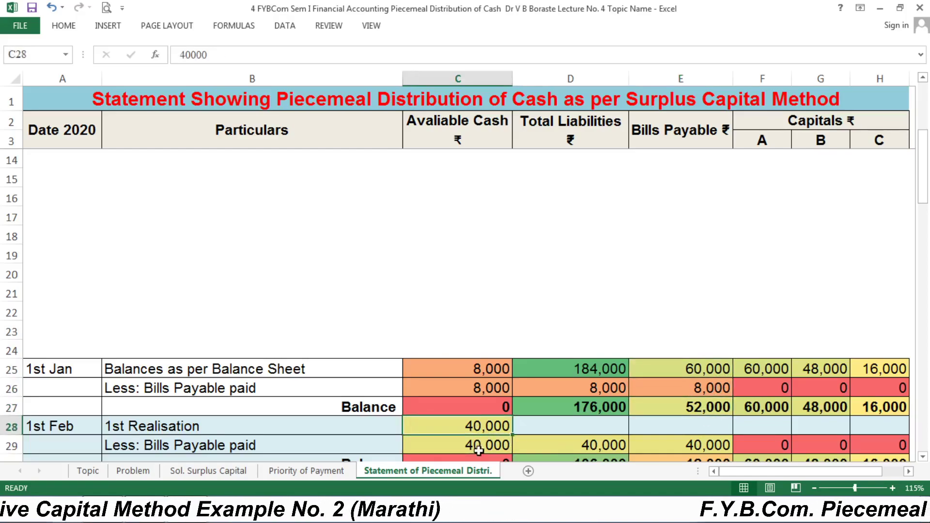
left_click(479, 448)
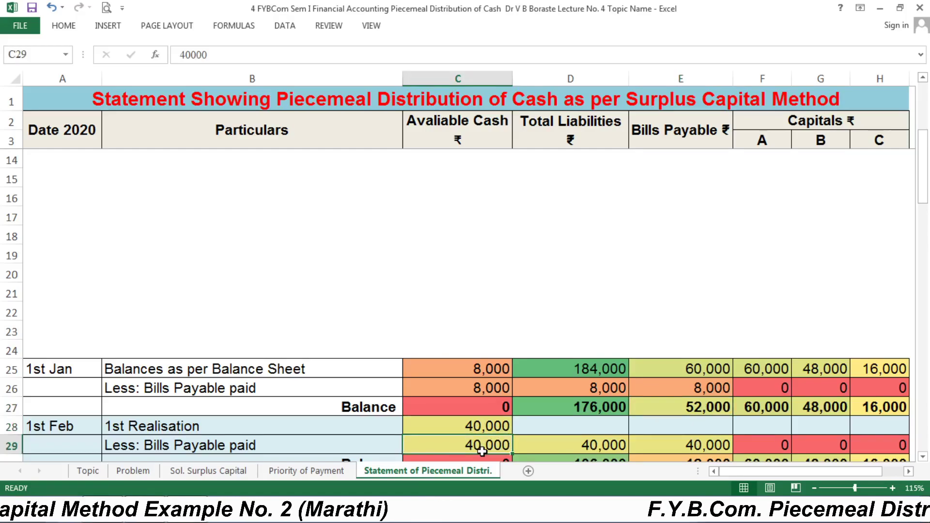
Examine the 1st Feb Bills Payable paid row across available cash, total liabilities and bills payable
left_click(247, 441)
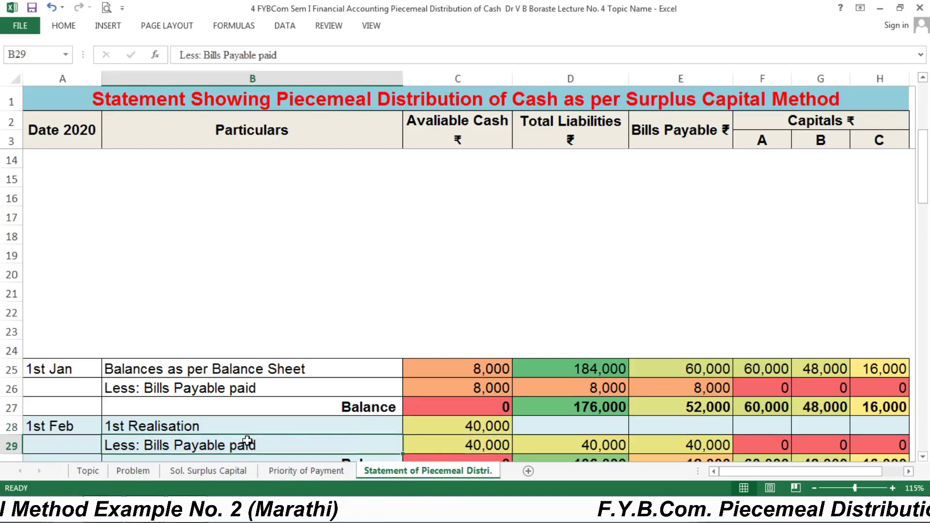
key("Right")
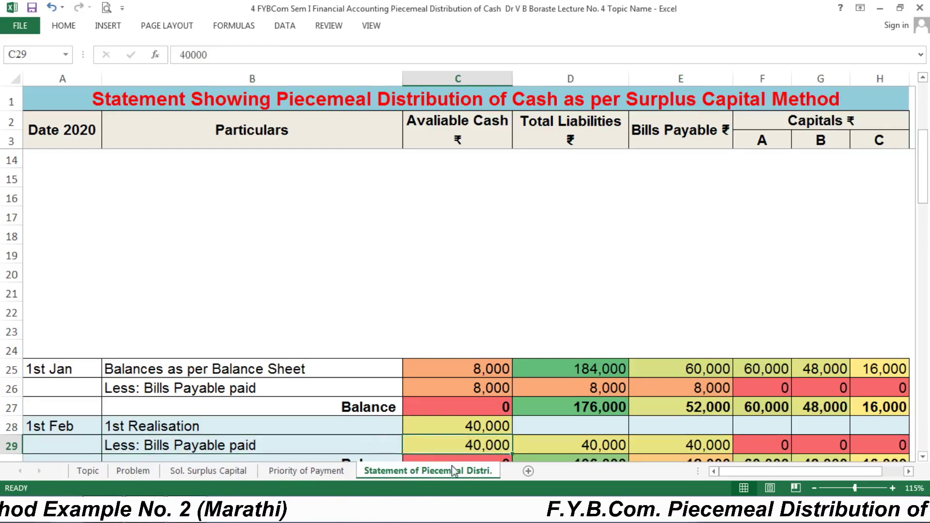
key("Right")
key("Right")
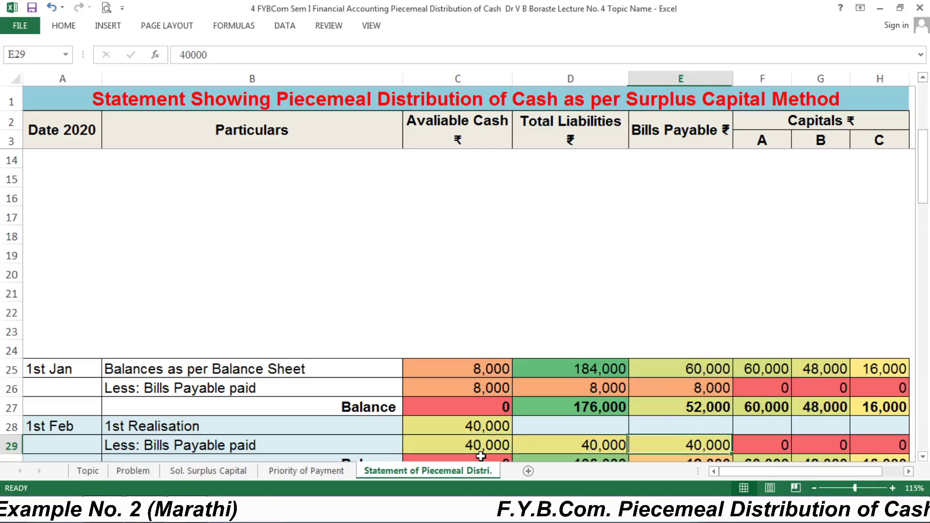
Check the 1st Feb Balance row's formulas for bills payable, total liabilities and available cash
key("Down")
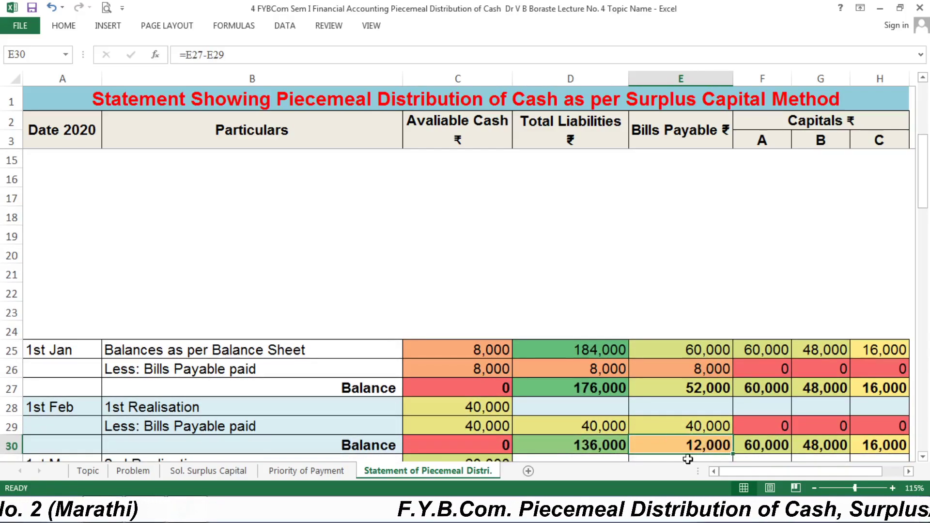
left_click(584, 444)
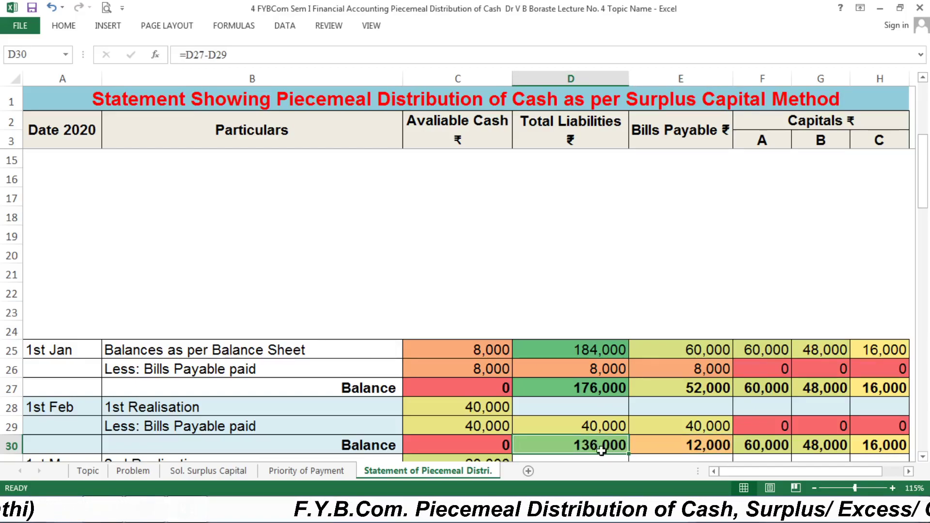
left_click(474, 444)
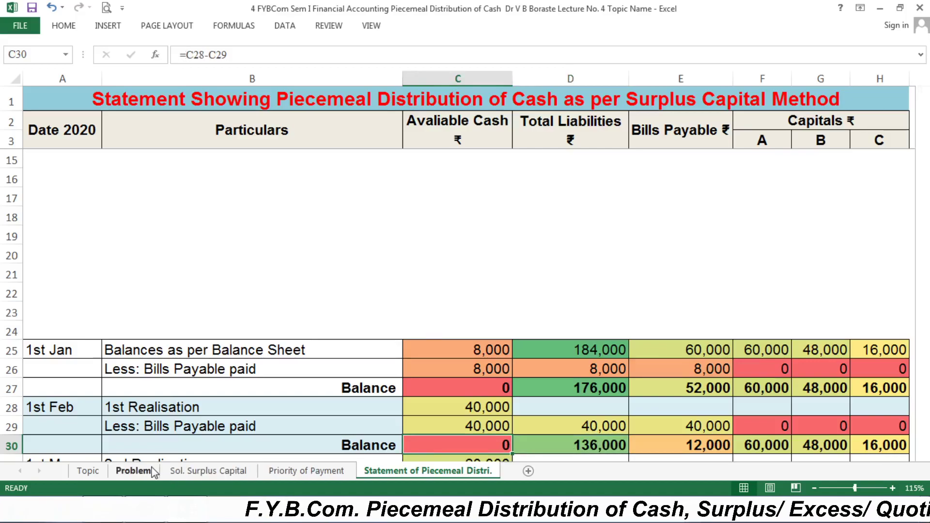
Compare the 01.03.2020 amount realised on the Problem sheet with the statement's 1st Mar 2nd Realisation row
left_click(135, 470)
left_click(582, 255)
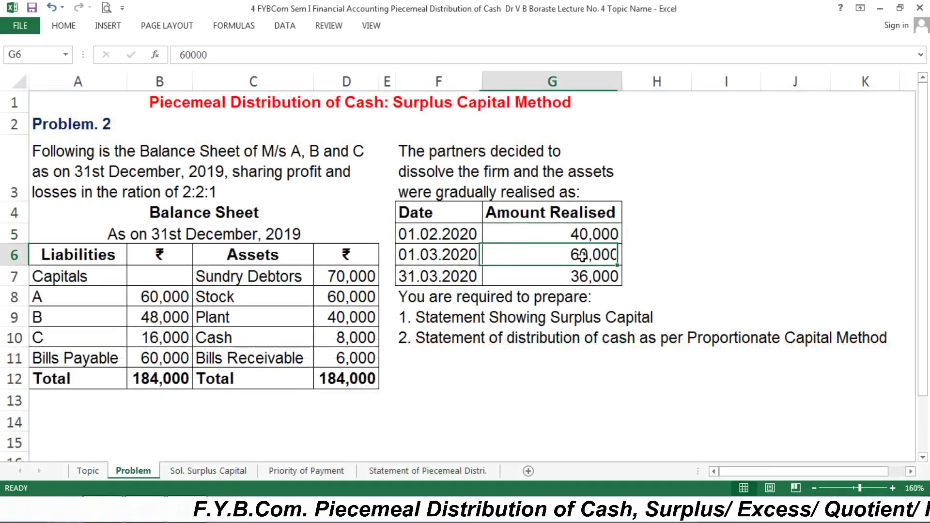
left_click(428, 469)
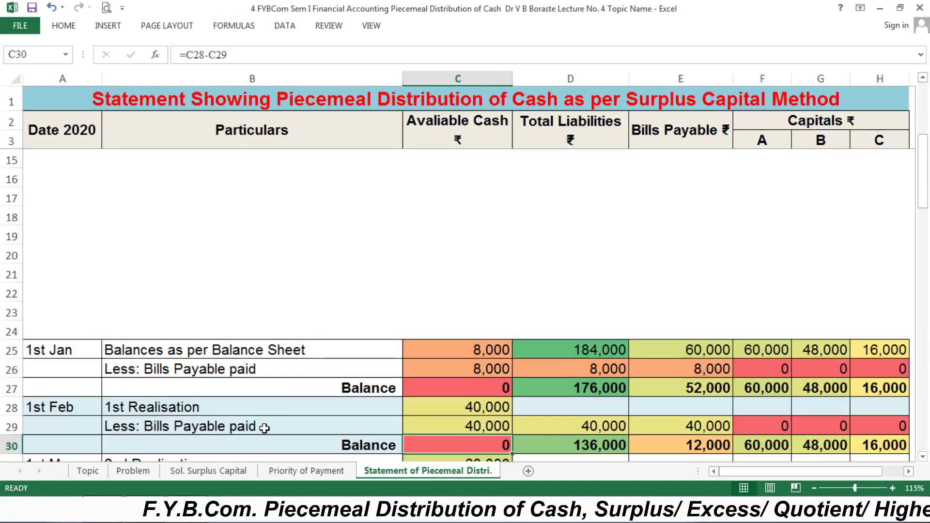
key("Down")
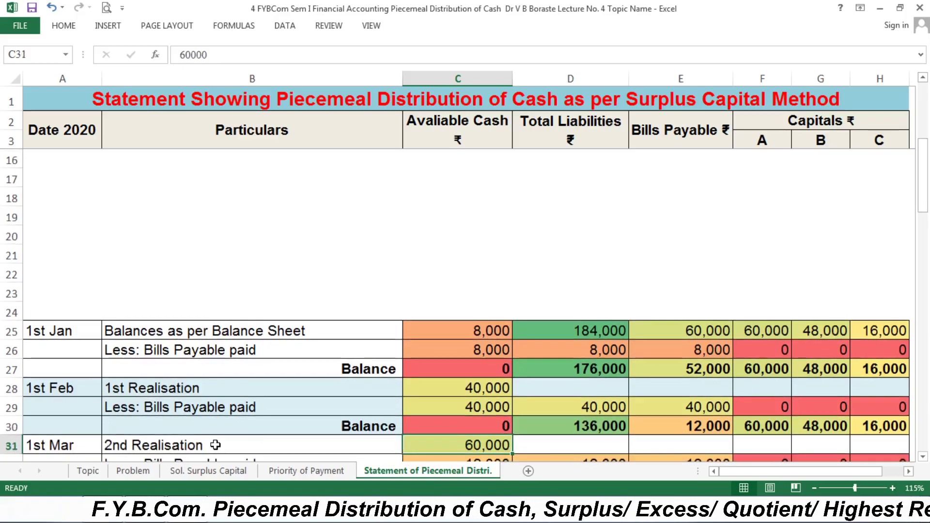
left_click(82, 450)
left_click(123, 449)
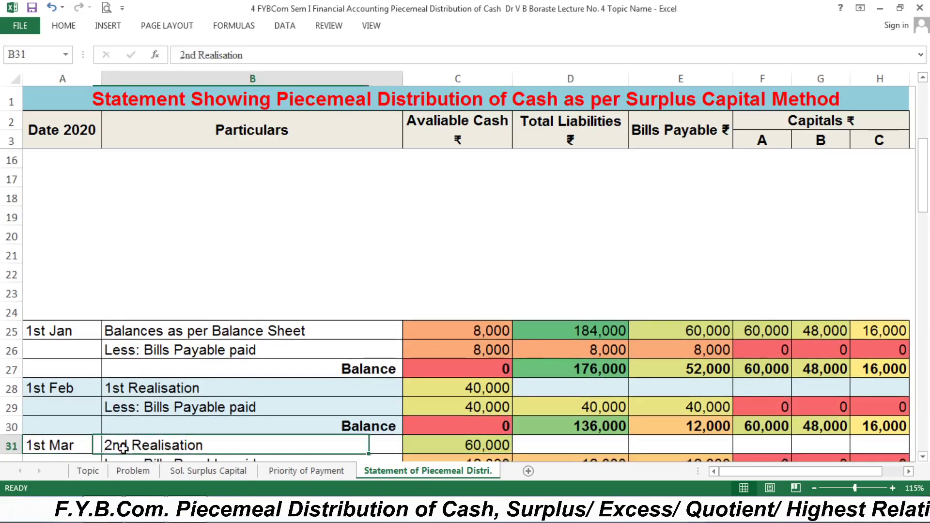
left_click(456, 444)
Compare the outstanding Bills Payable in the 1st Feb Balance row with the cash balance and the second realisation
left_click(698, 430)
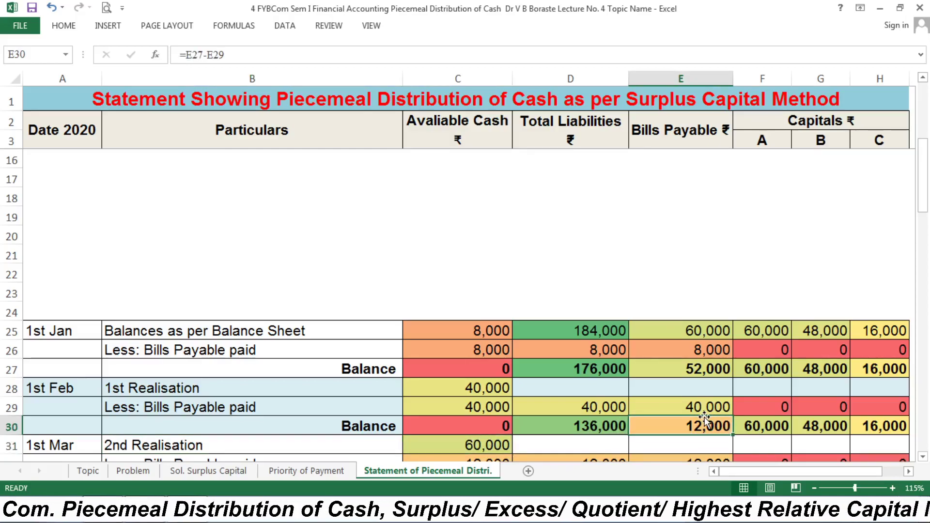
key("Left")
key("Left")
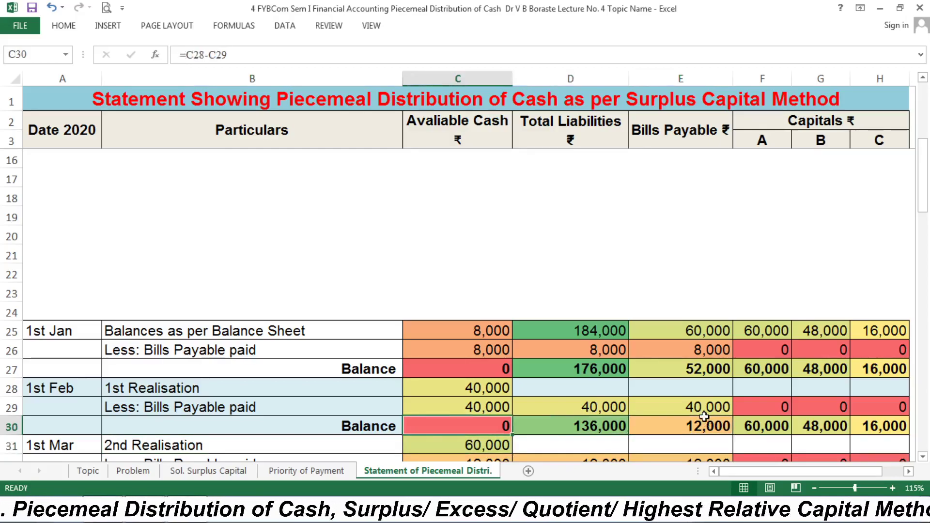
key("Down")
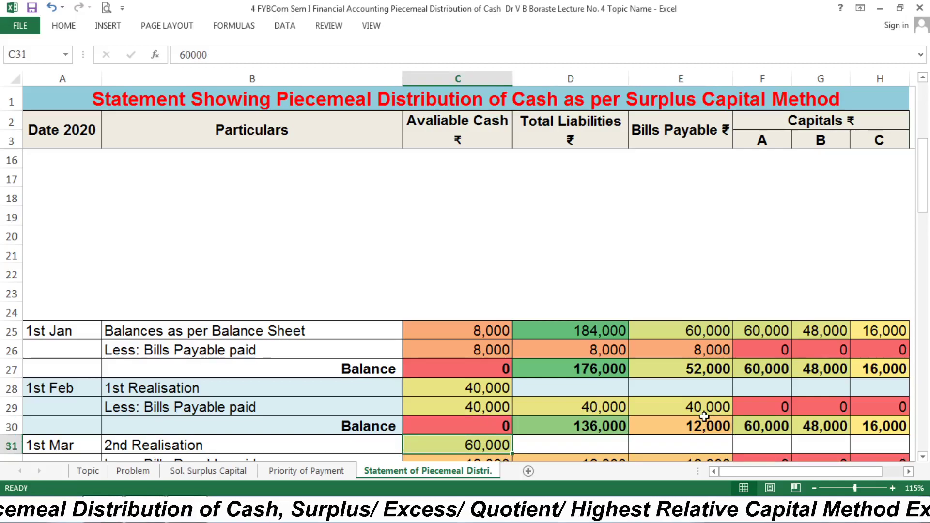
Examine the 1st Mar Bills Payable paid row across available cash, total liabilities and bills payable
key("Down")
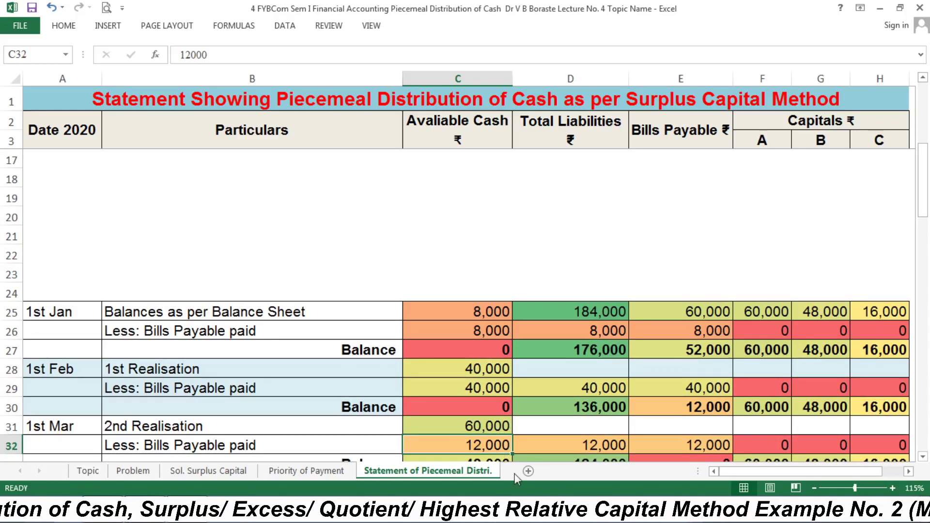
key("Right")
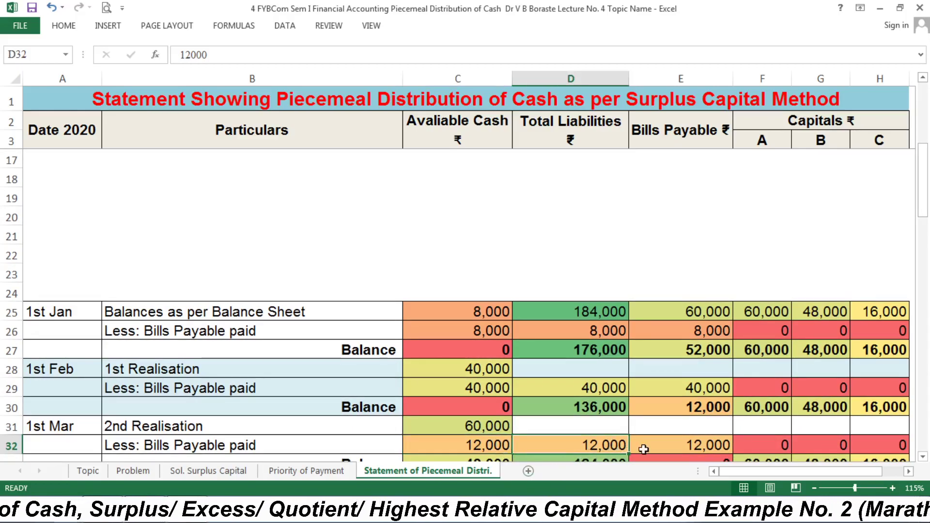
left_click(679, 445)
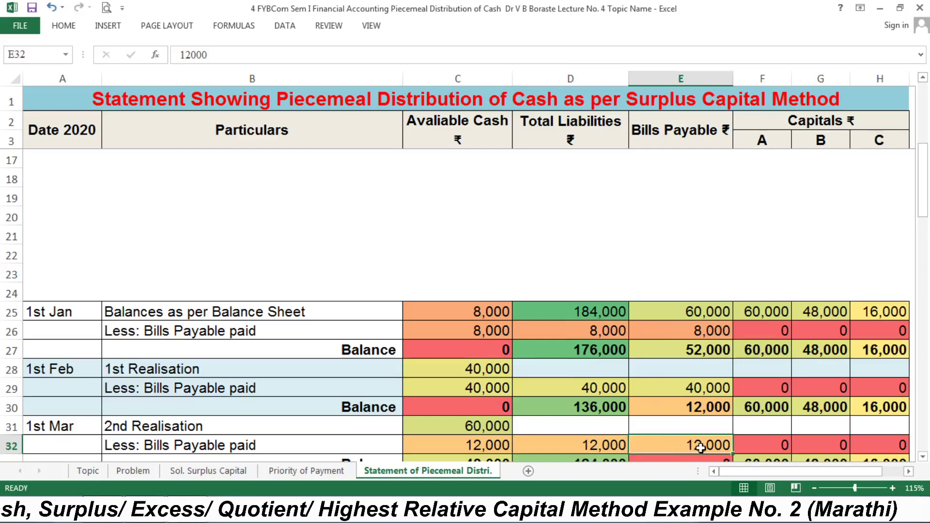
Check the 1st Mar Balance row after the Bills Payable payment against the first two entries on the Priority of Payment sheet
key("Down")
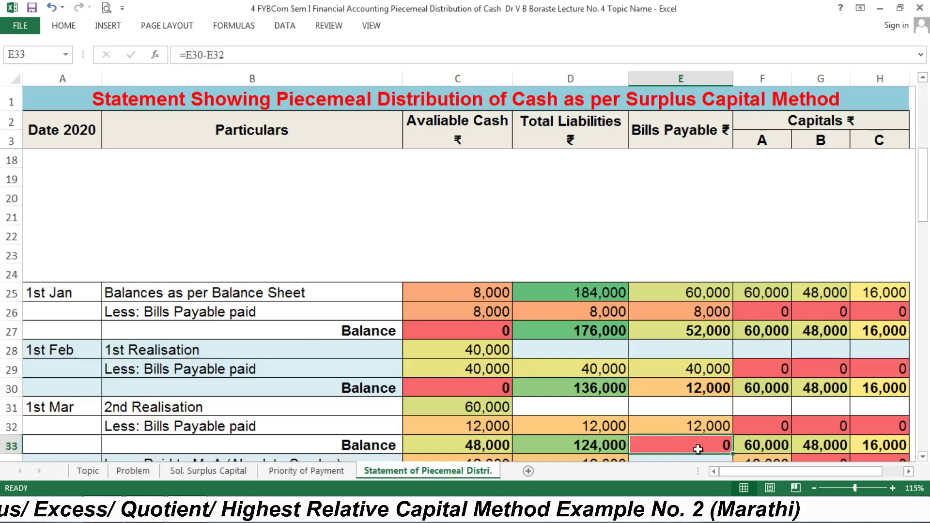
left_click(488, 450)
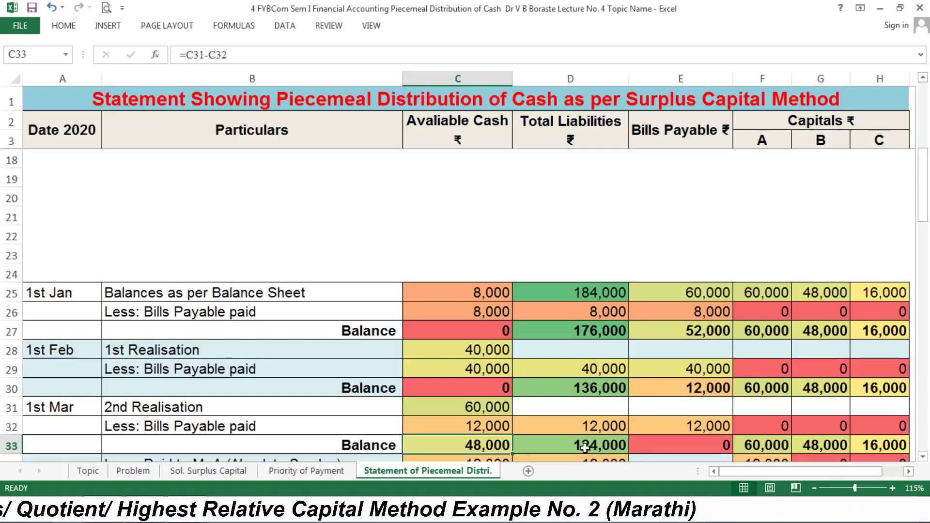
left_click(278, 471)
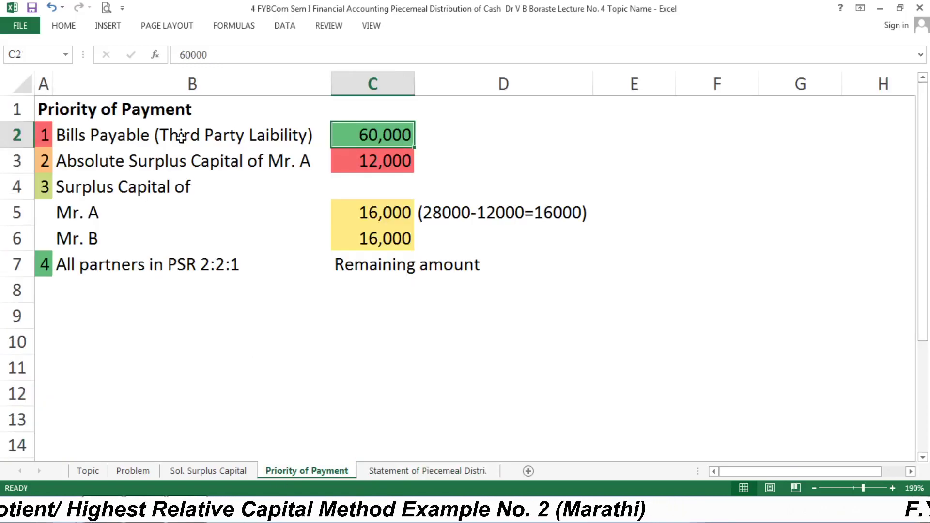
left_click(98, 141)
left_click(385, 136)
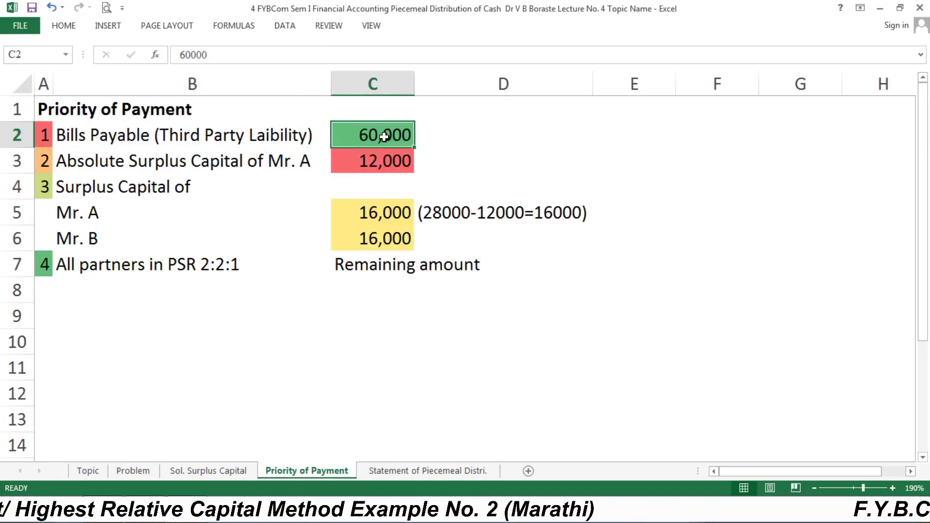
left_click(126, 172)
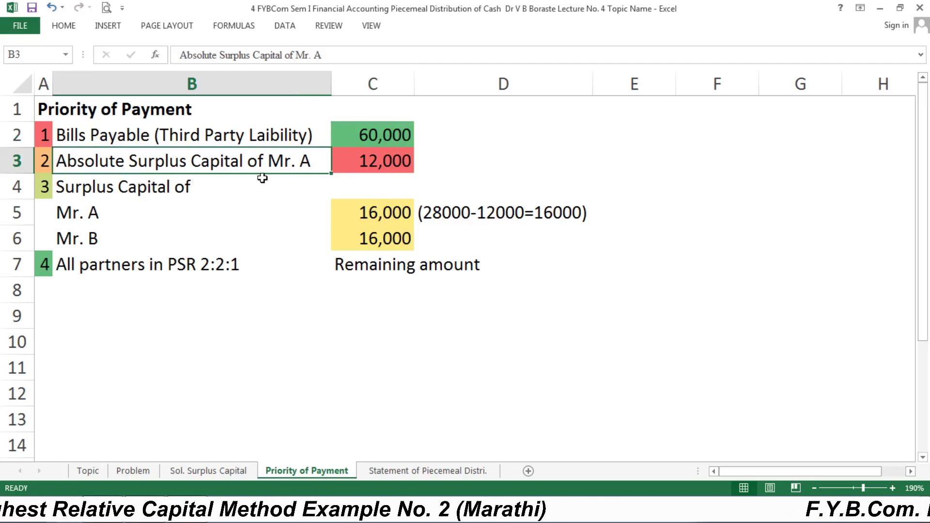
left_click(361, 167)
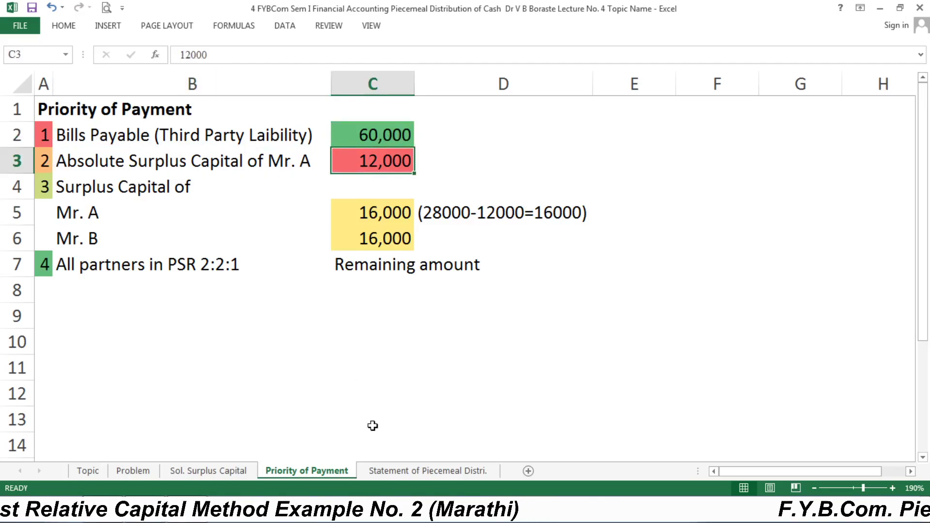
Examine the statement's Paid to Mr.A (Absolute Surplus) row across available cash, total liabilities and A's capital
left_click(415, 472)
left_click(483, 457)
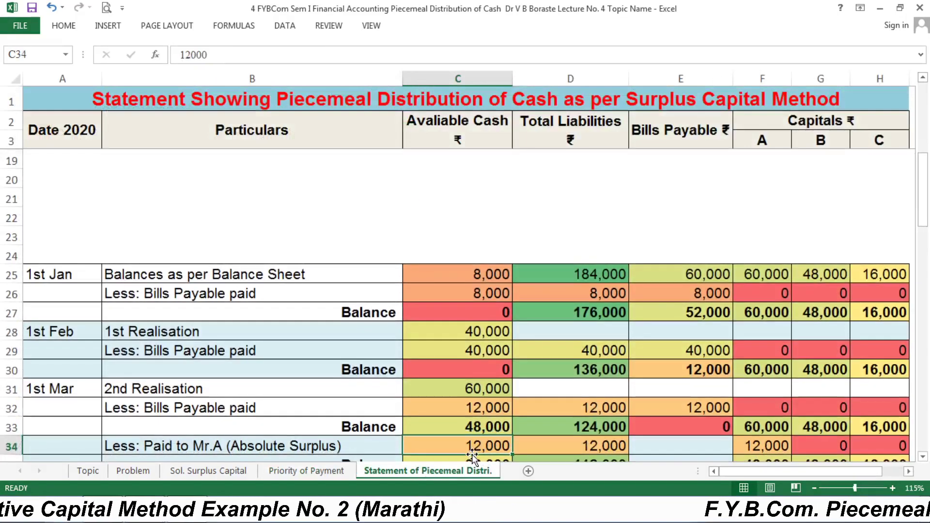
left_click(203, 446)
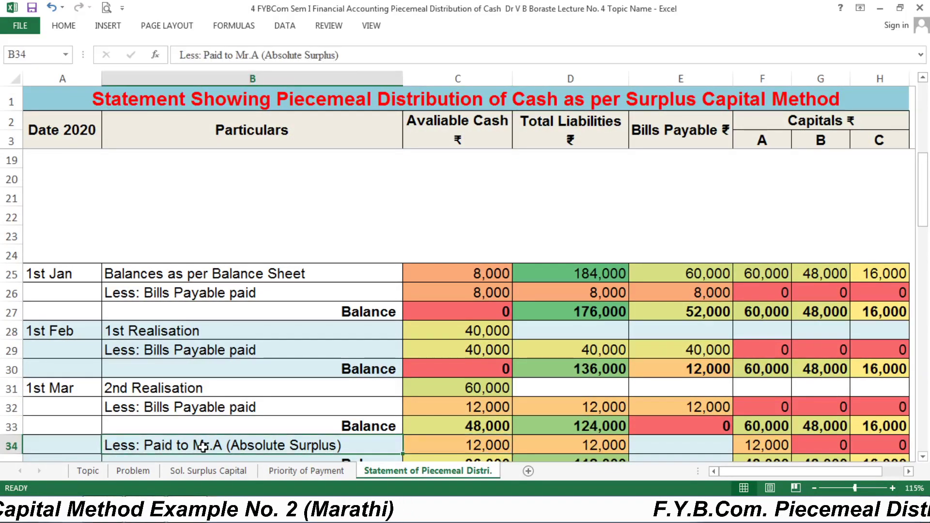
left_click(464, 450)
left_click(576, 448)
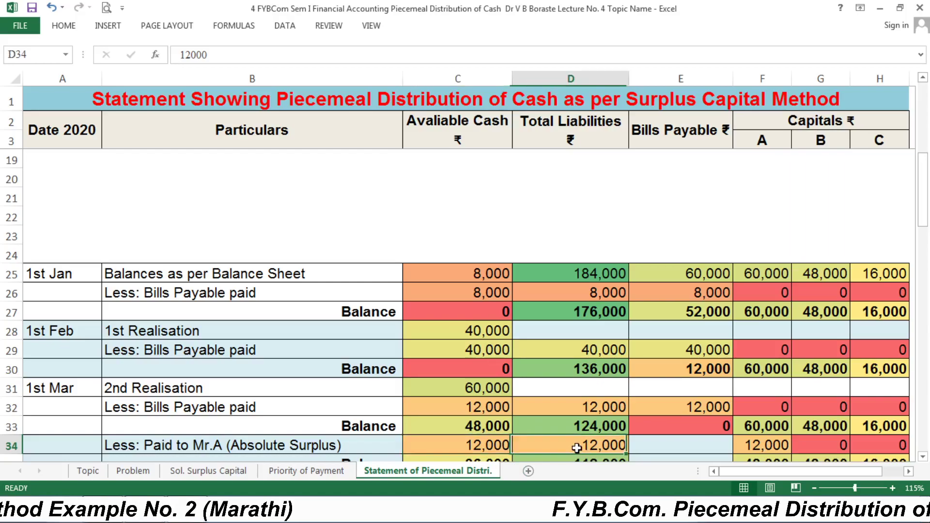
key("Right")
key("Right")
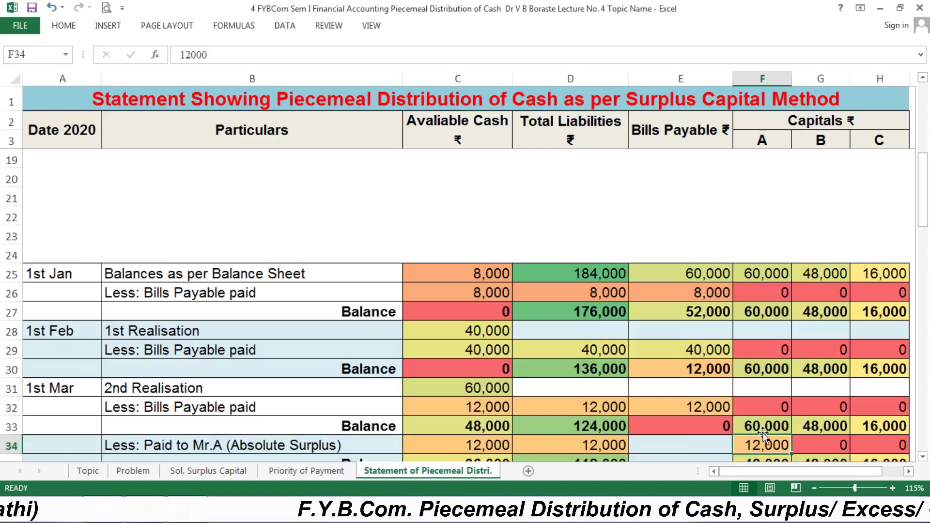
key("Left")
key("Left")
key("Left")
key("Left")
key("Left")
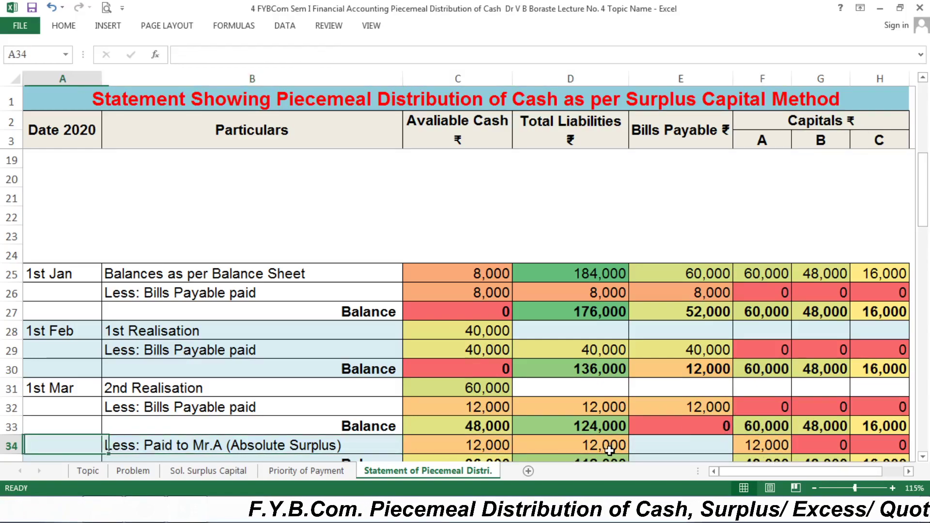
Check the Balance row below the absolute surplus payment for available cash, total liabilities and all three partners' capitals
key("Down")
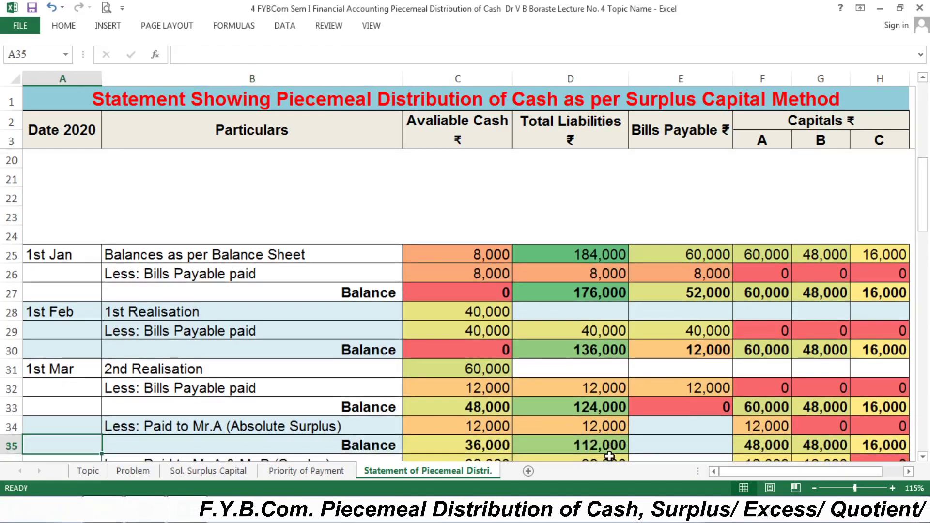
key("Right")
key("Right")
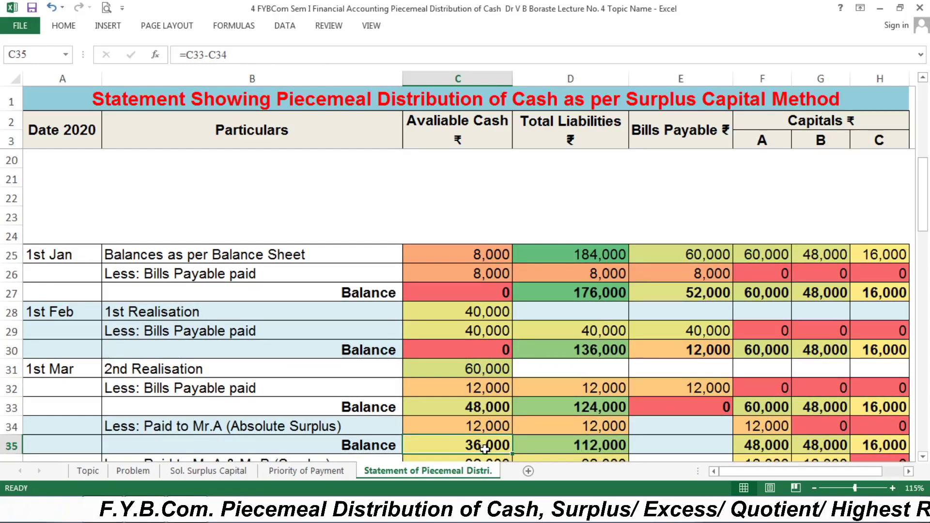
left_click(589, 448)
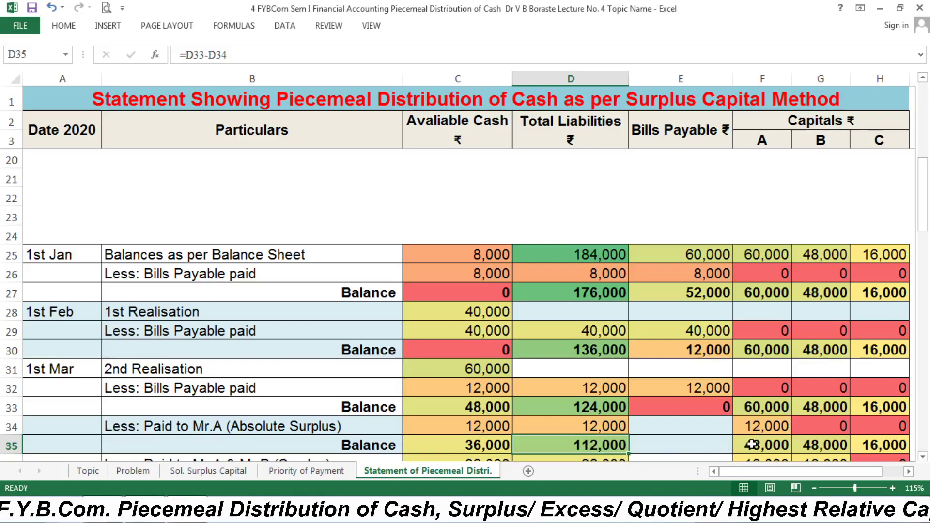
left_click(775, 448)
key("Right")
key("Right")
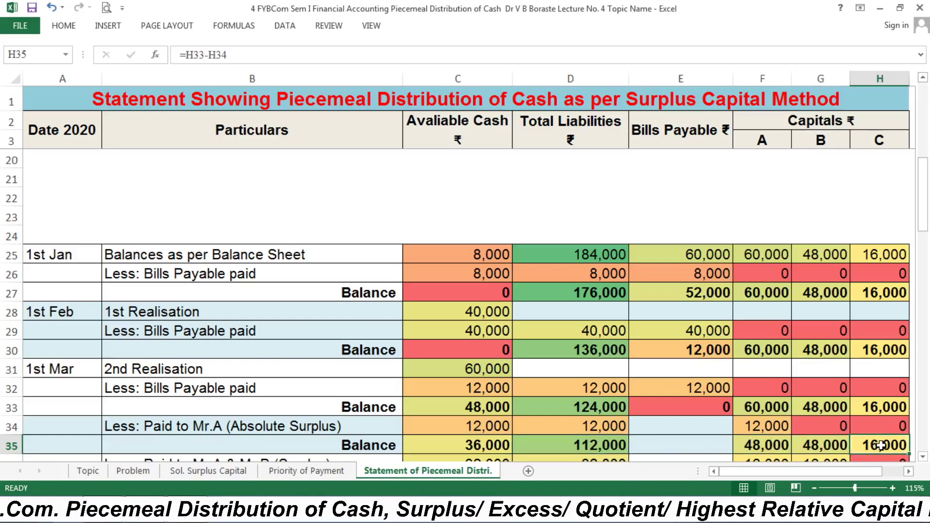
key("Left")
key("Left")
key("Left")
key("Left")
key("Left")
key("Left")
key("Left")
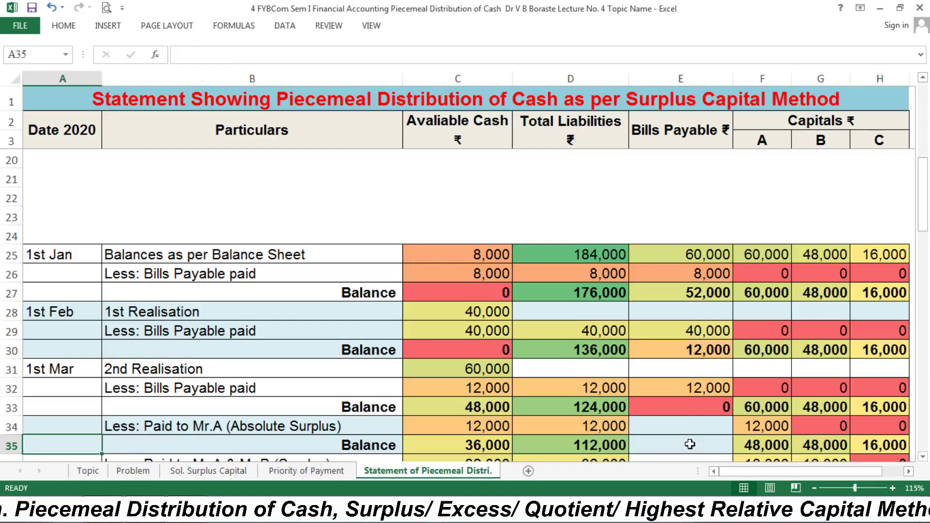
Compare the available cash left after the absolute surplus payment with Mr. A's and Mr. B's surplus capital on the Priority of Payment sheet
key("Right")
key("Right")
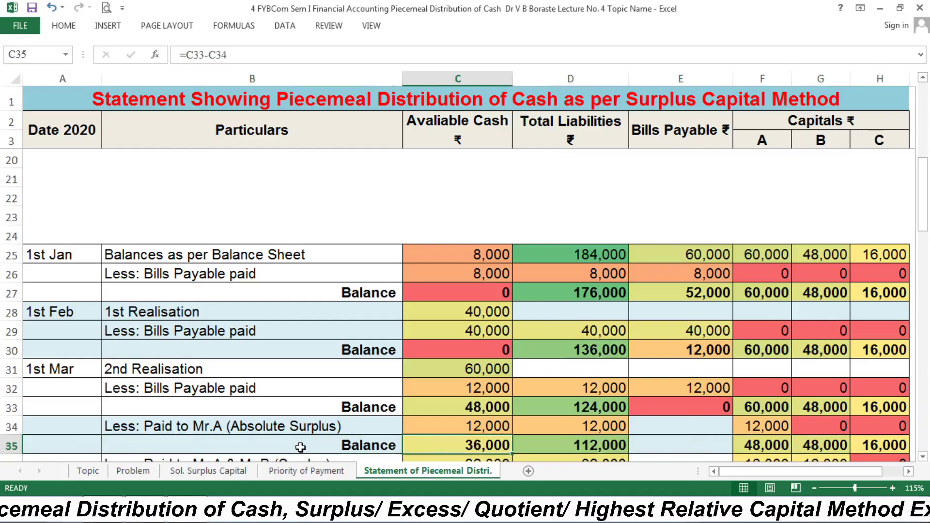
left_click(301, 472)
left_click(129, 183)
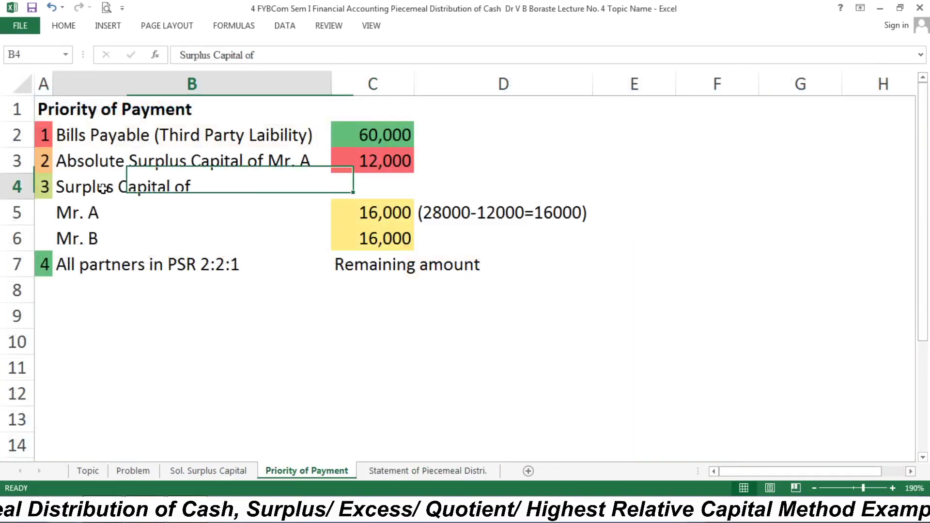
left_click(360, 162)
left_click(140, 185)
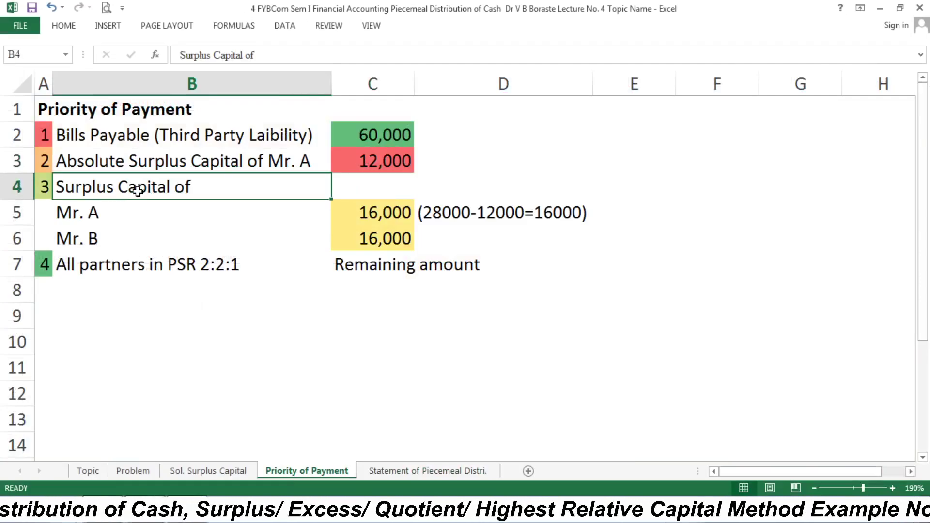
left_click_drag(164, 188, 388, 235)
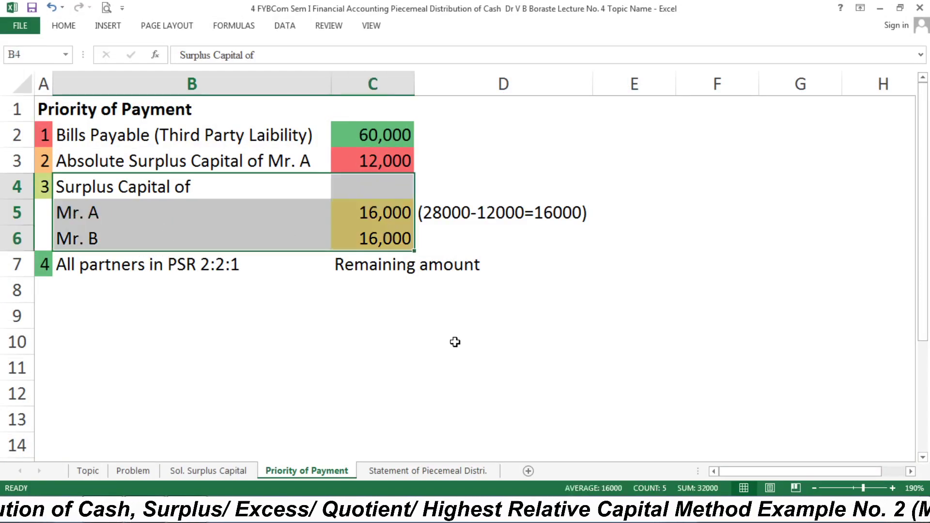
left_click(463, 470)
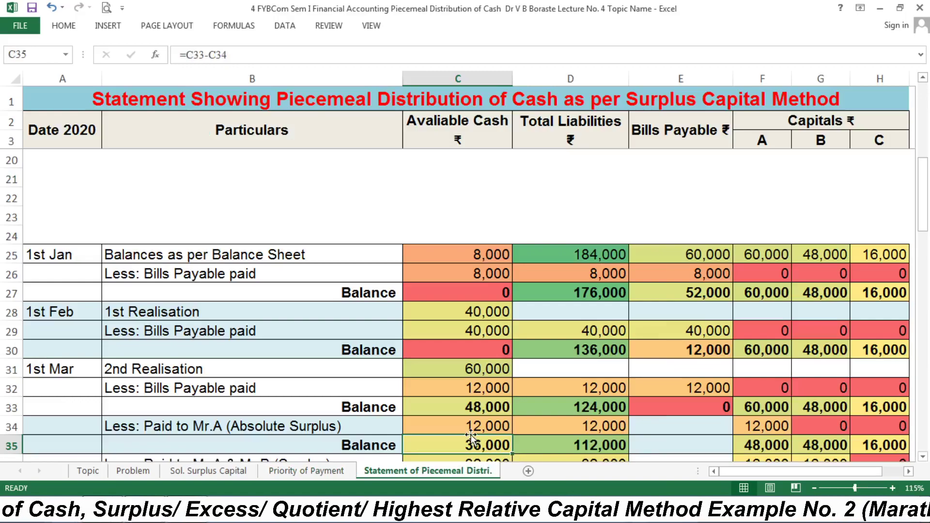
left_click(290, 469)
left_click(431, 471)
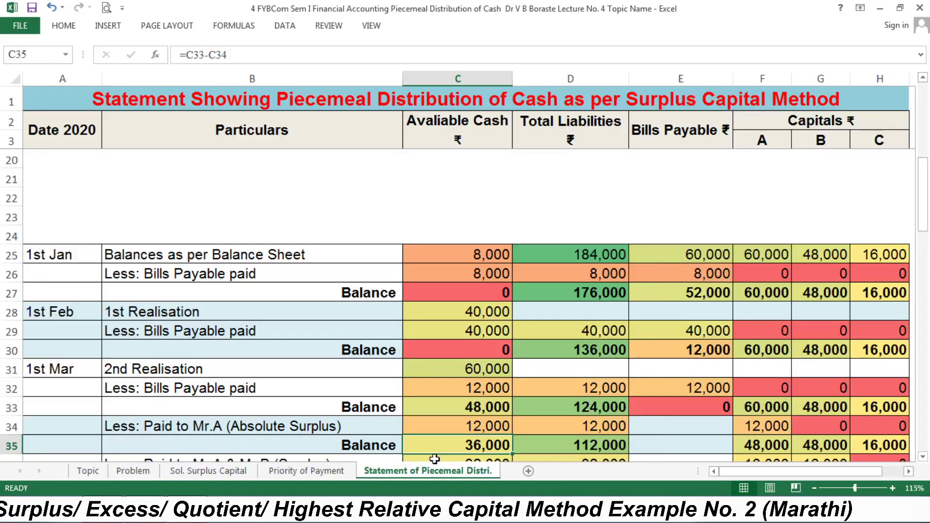
Trace the Paid to Mr.A & Mr.B (Surplus) row across cash, liabilities and capitals, cross-checking it with the Priority of Payment sheet
key("Down")
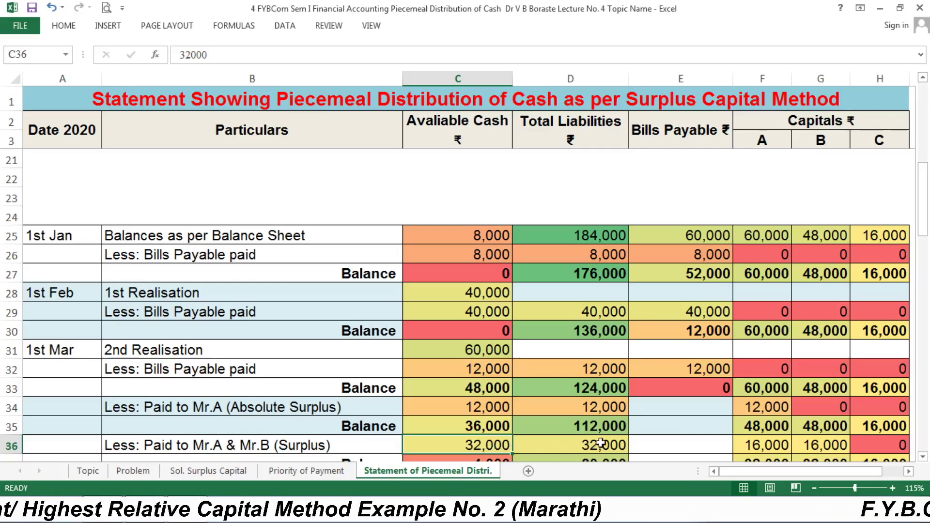
key("Right")
key("Right")
key("Right")
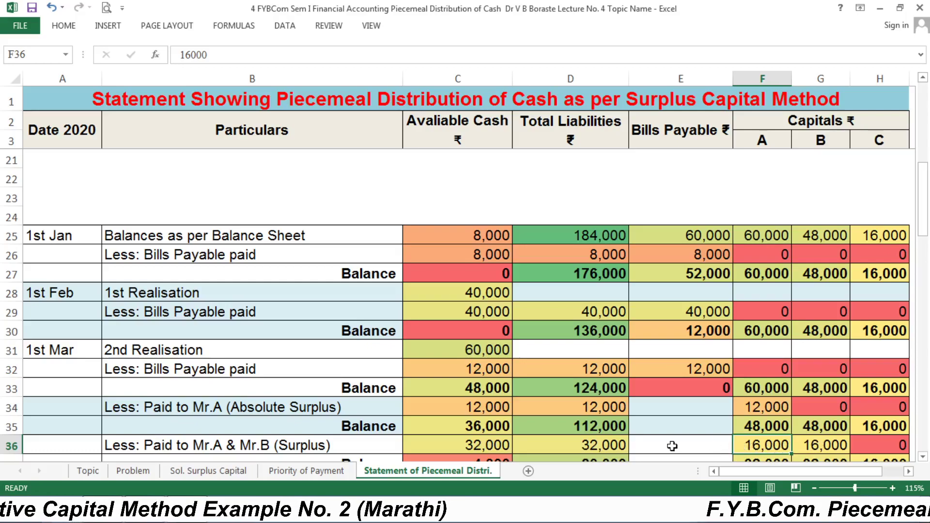
left_click(319, 473)
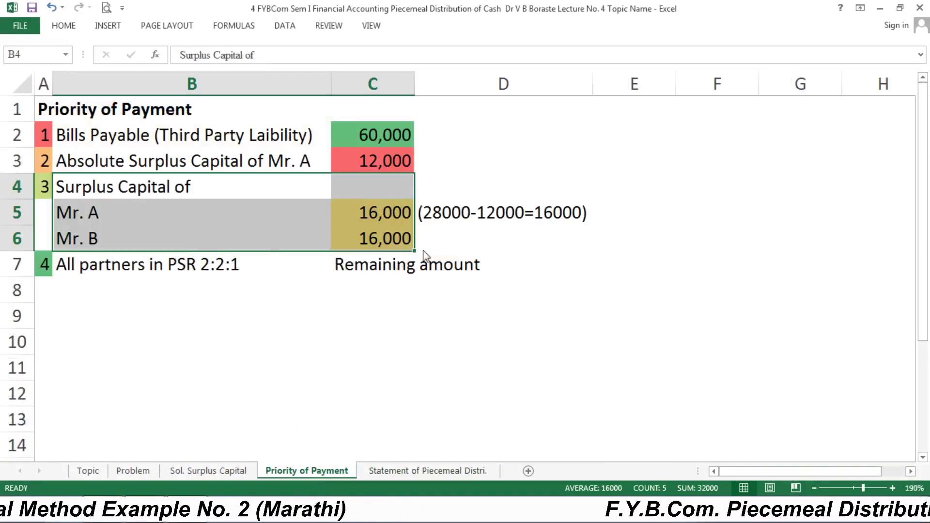
left_click(449, 473)
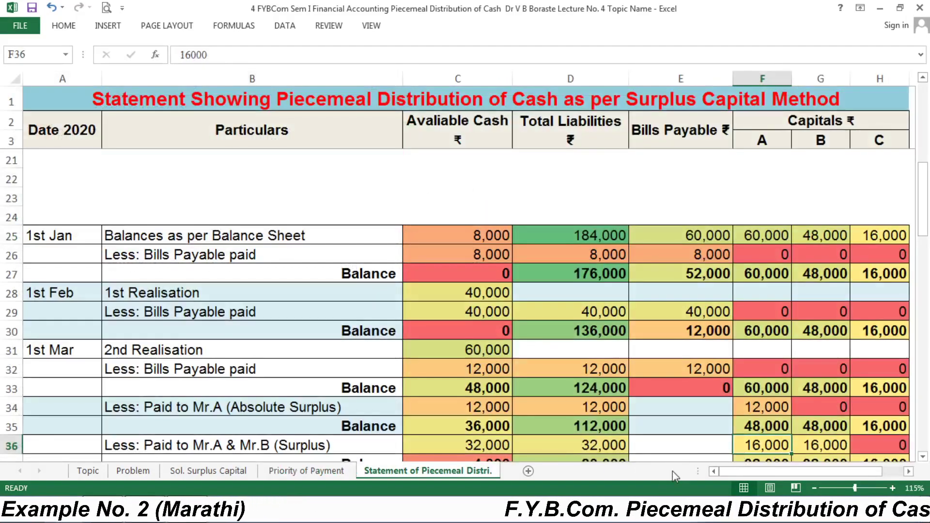
key("Left")
key("Left")
key("Left")
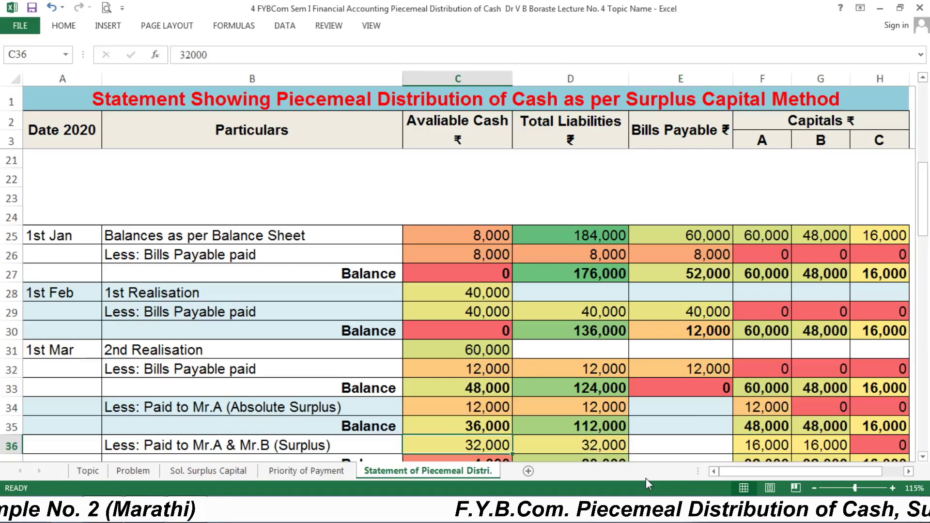
Check the available cash and total liabilities formulas in the Balance row below the Mr.A & Mr.B surplus payment
key("Down")
left_click(367, 444)
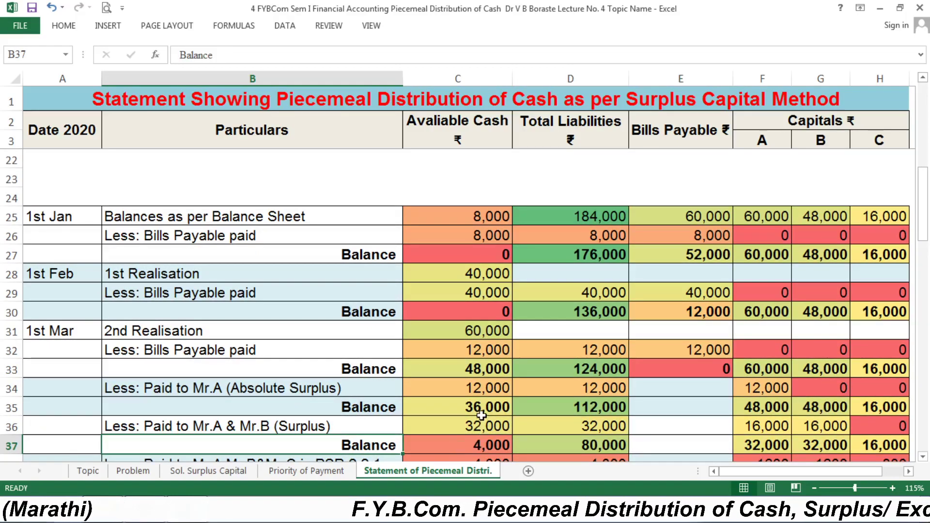
left_click(474, 443)
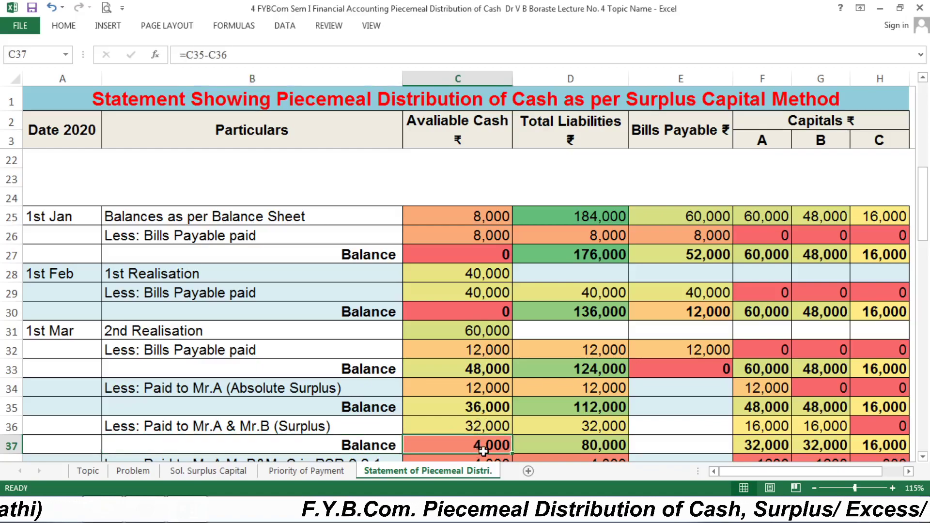
left_click(578, 451)
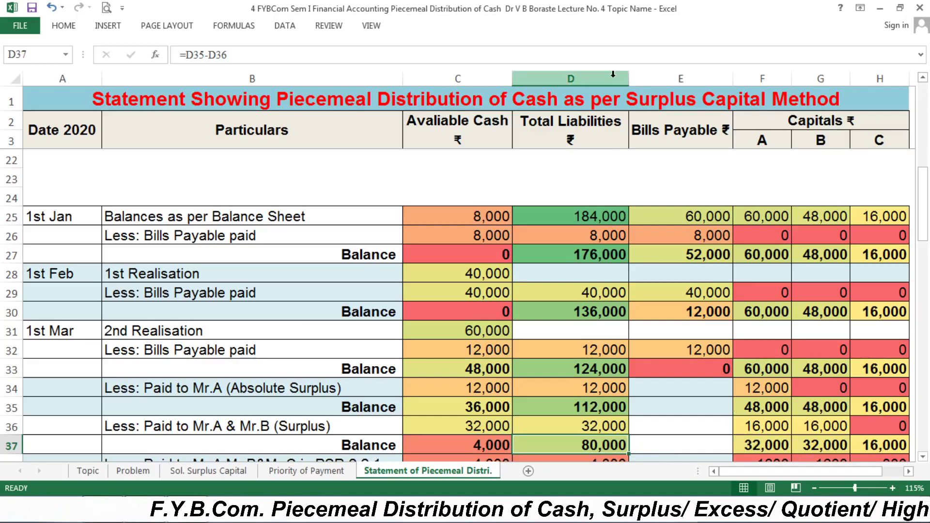
Compare the Total Liabilities column with the combined capitals of A, B and C in row 37, ending at its available cash
left_click(589, 79)
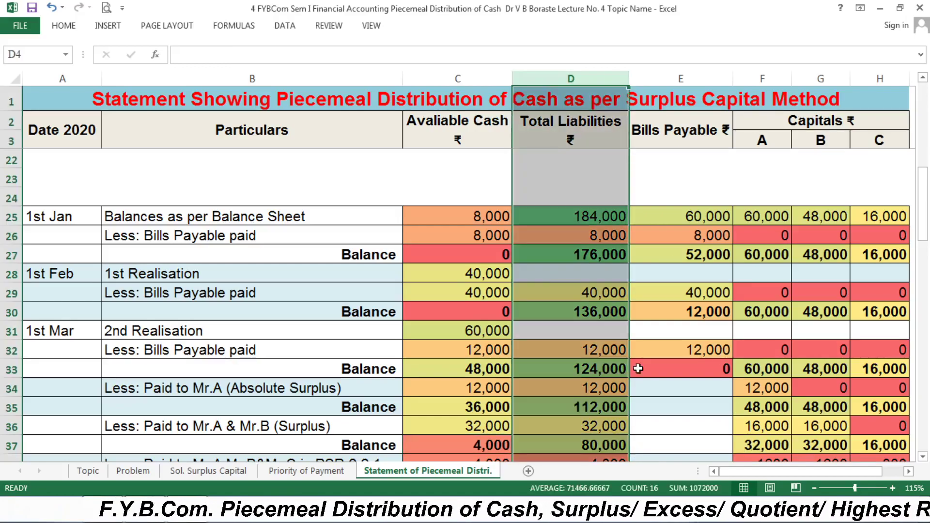
left_click(669, 435)
left_click_drag(751, 445, 867, 444)
left_click(677, 448)
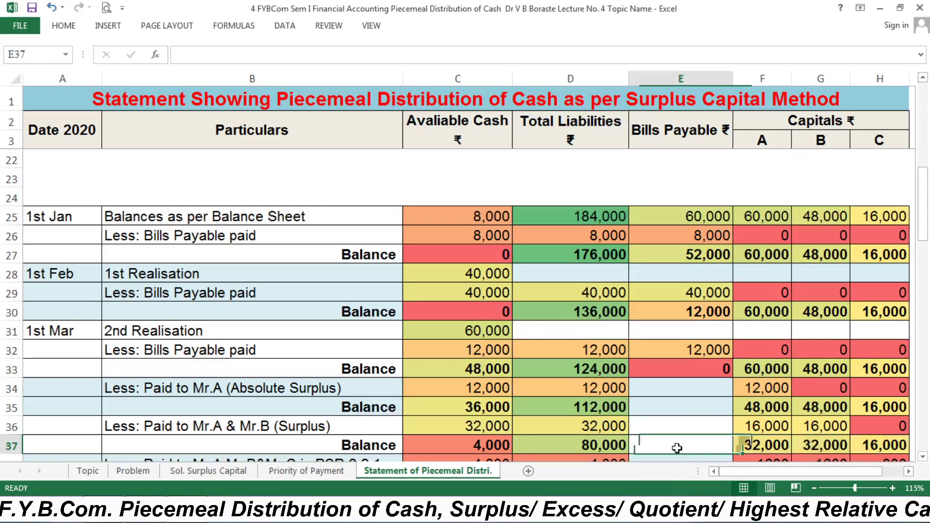
left_click_drag(756, 444, 859, 445)
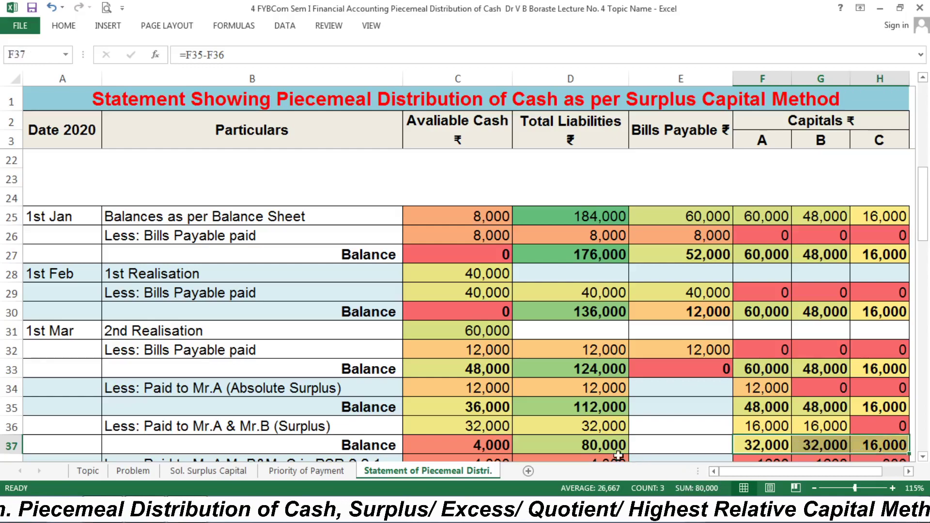
left_click(654, 447)
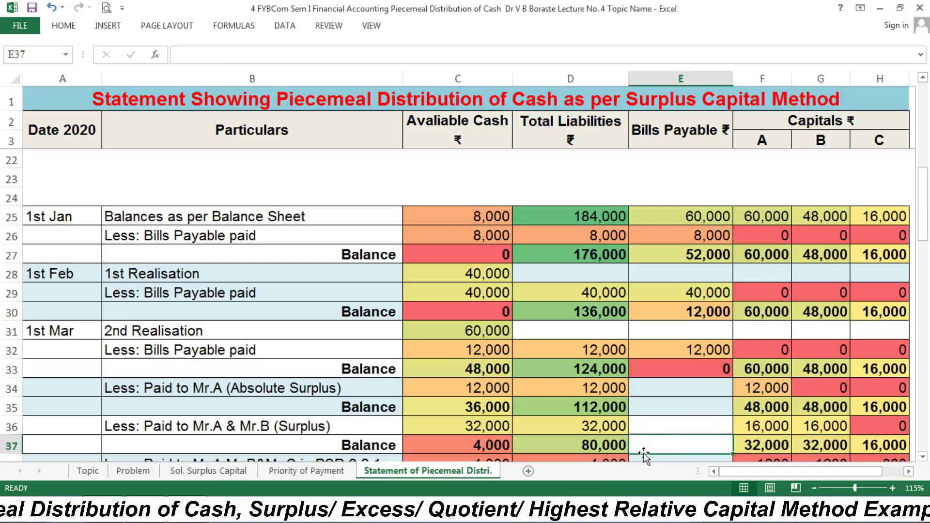
key("Left")
key("Left")
key("Left")
key("Left")
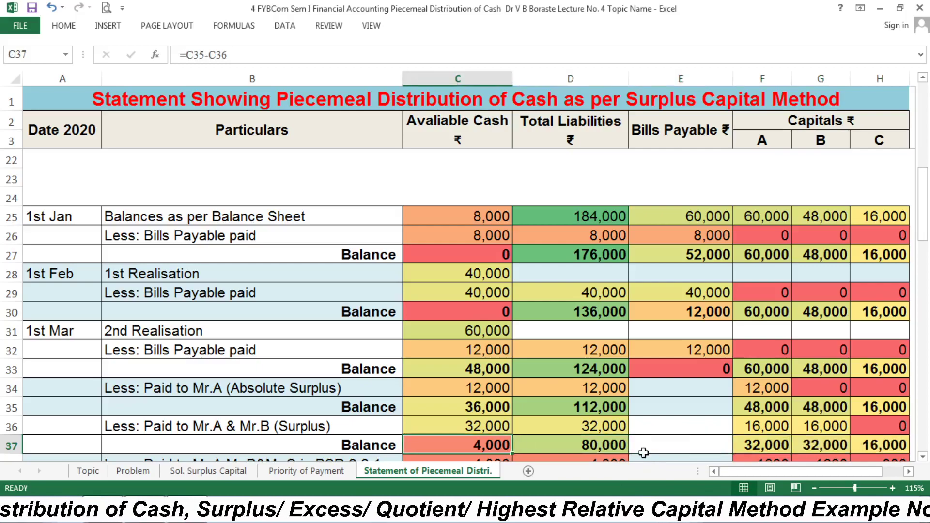
Review the fourth priority on the Priority of Payment sheet, the remaining amount for all partners in PSR 2:2:1
left_click(306, 470)
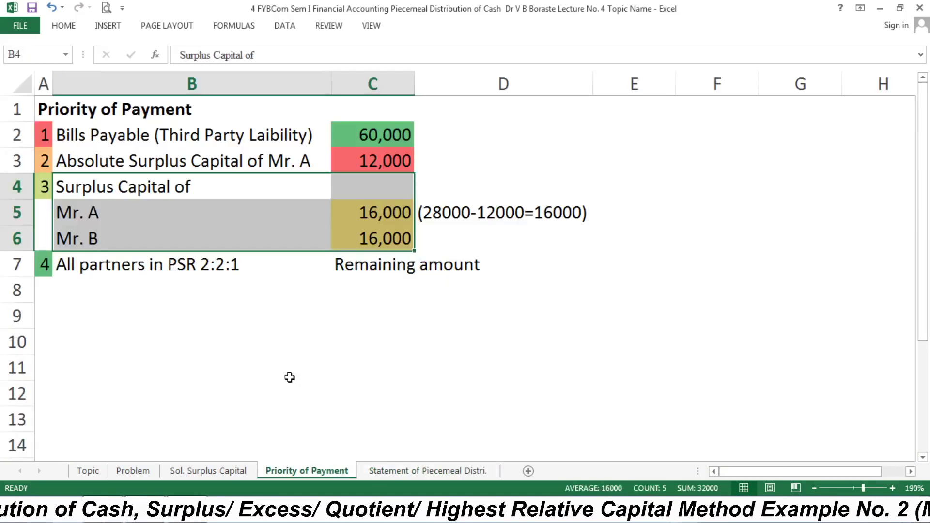
left_click(128, 311)
left_click_drag(119, 264, 338, 262)
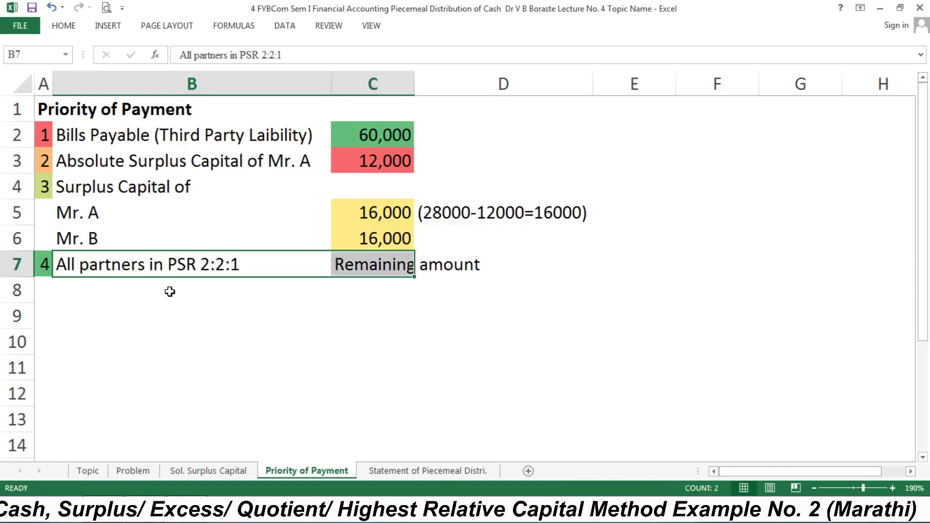
left_click(323, 342)
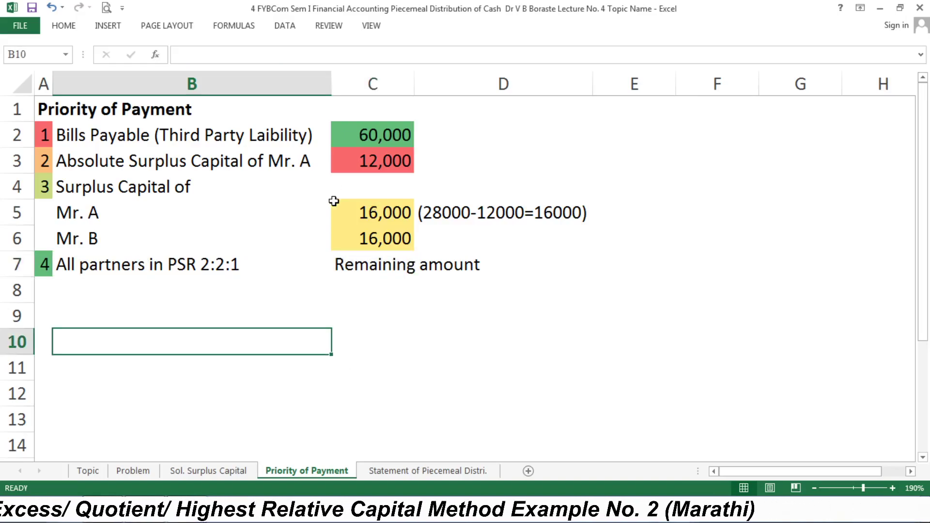
Trace the Paid to Mr.A, Mr.B & Mr.C in PSR 2:2:1 payment in row 38 of the statement across available cash and total liabilities
left_click(412, 476)
left_click(481, 440)
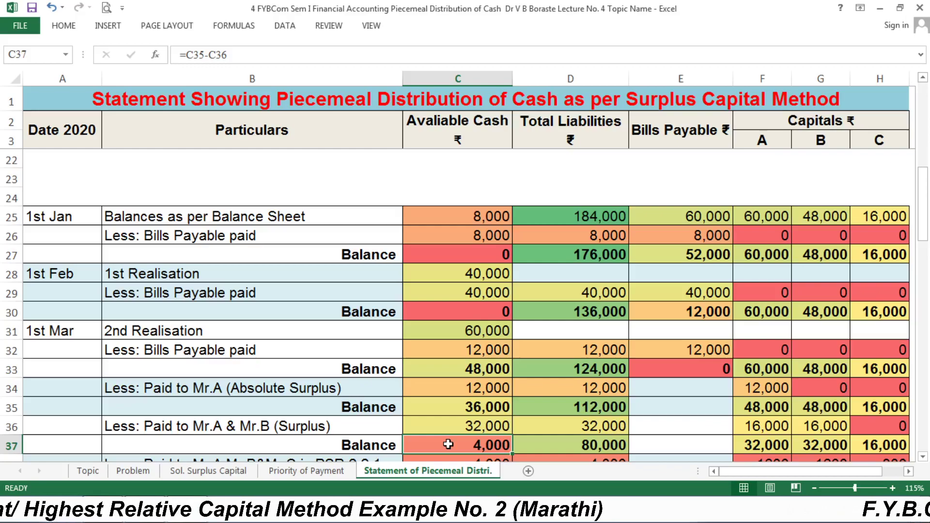
key("Down")
key("Left")
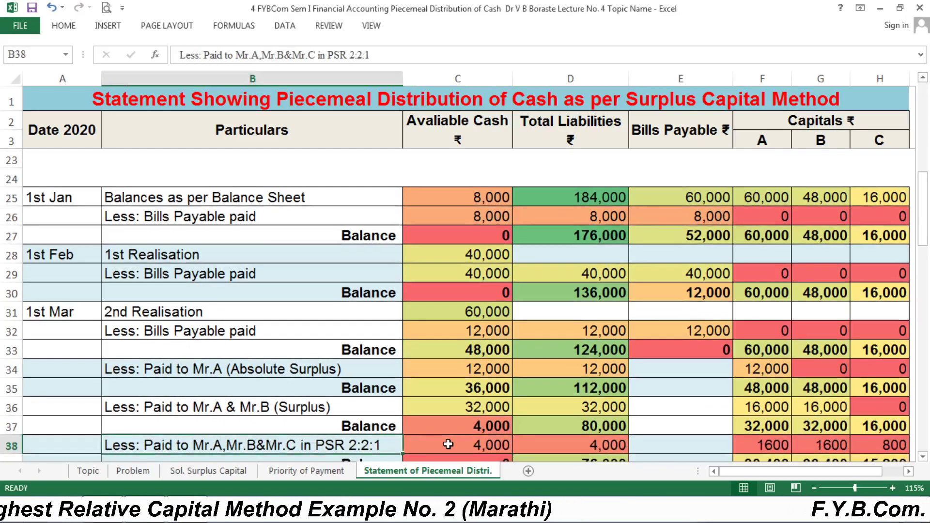
key("Right")
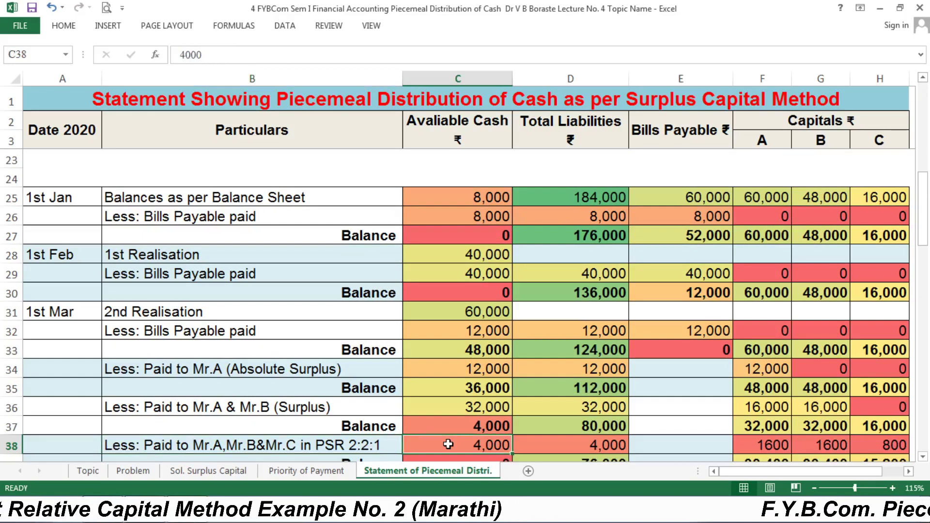
key("Right")
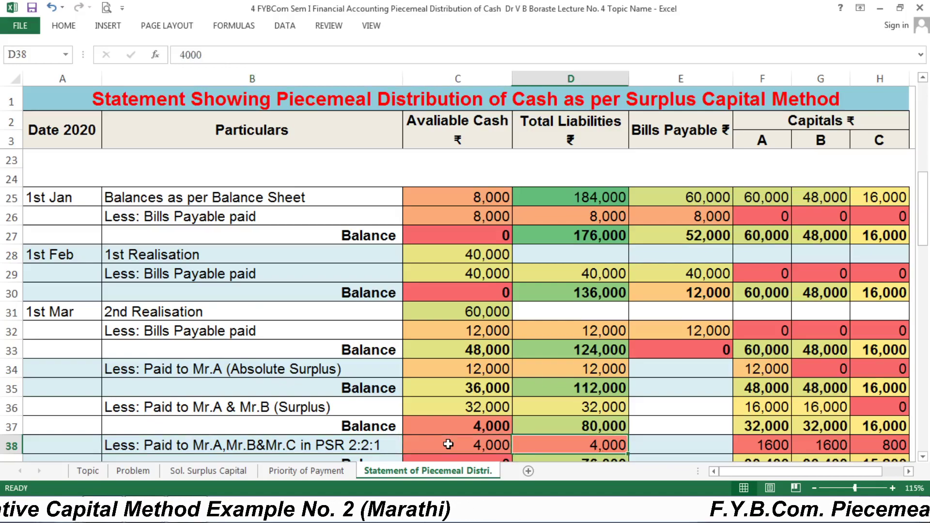
Calculate a partner's two-fifths share as =4000*2/5 in the empty Bills Payable cell E38, and clear the cell
key("Right")
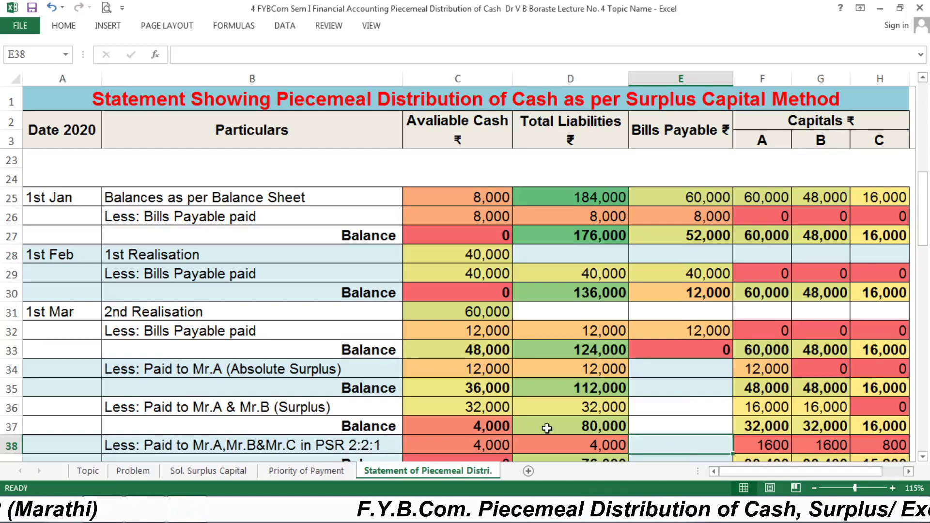
type("=4000*2/5")
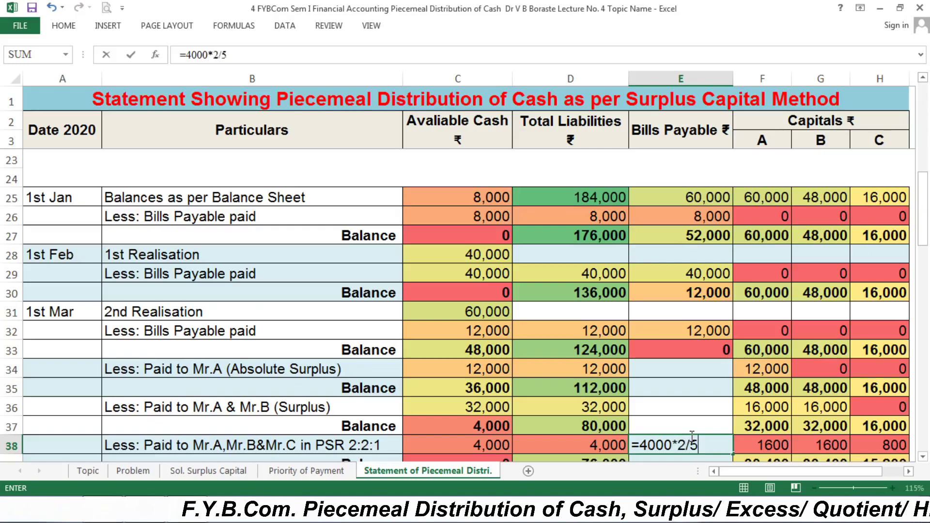
key("Return")
left_click(692, 430)
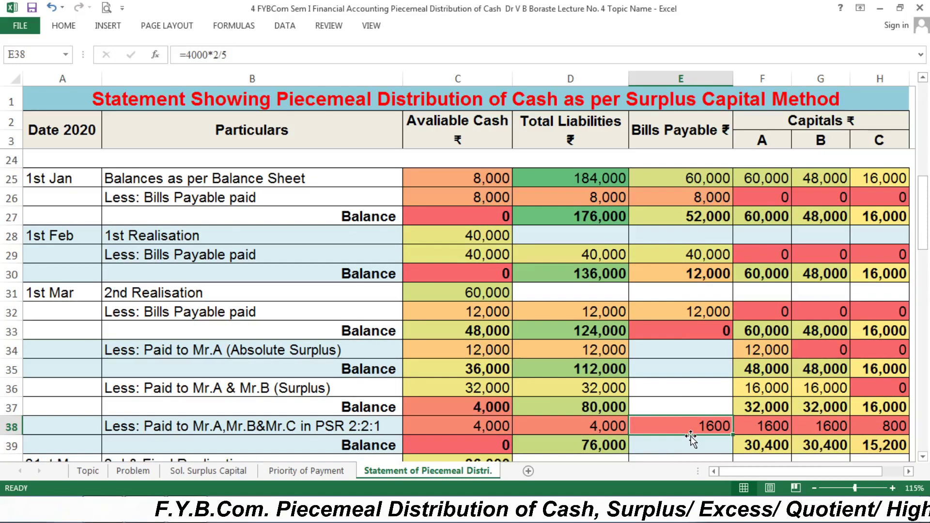
key("Delete")
Check the amounts paid to partners A, B and C in the capital columns of row 38
left_click(791, 426)
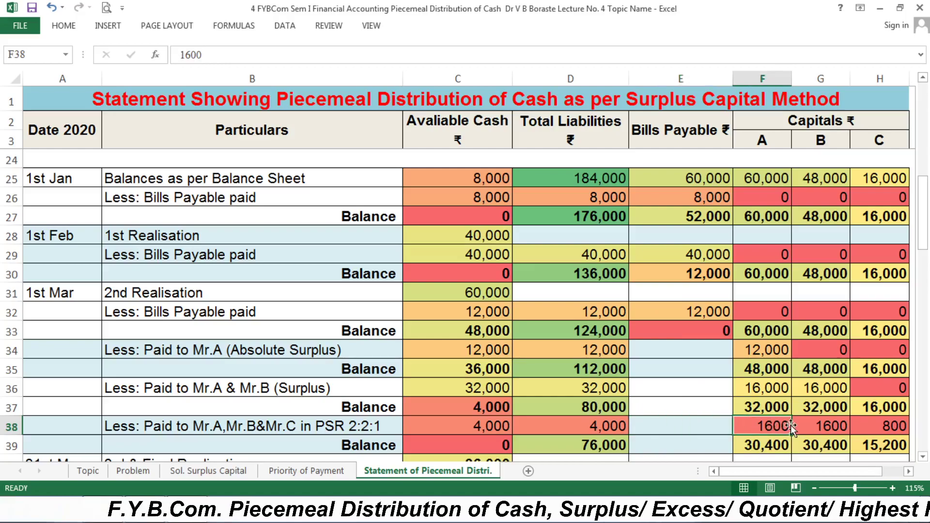
left_click(835, 425)
left_click(893, 424)
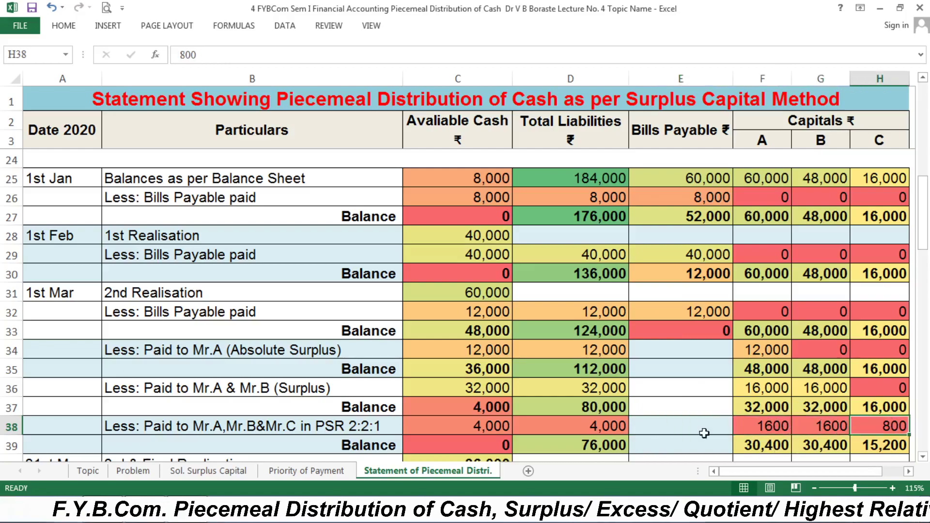
Calculate Mr. C's one-fifth share of 4000 in cell E38, correcting the mistyped =4000*15, and clear the cell
left_click(684, 430)
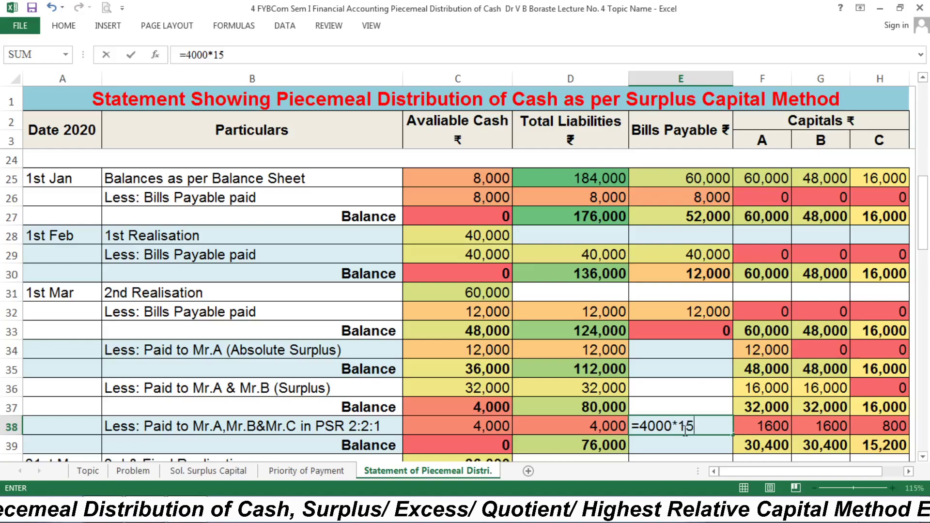
key("Return")
left_click(685, 426)
key("F2")
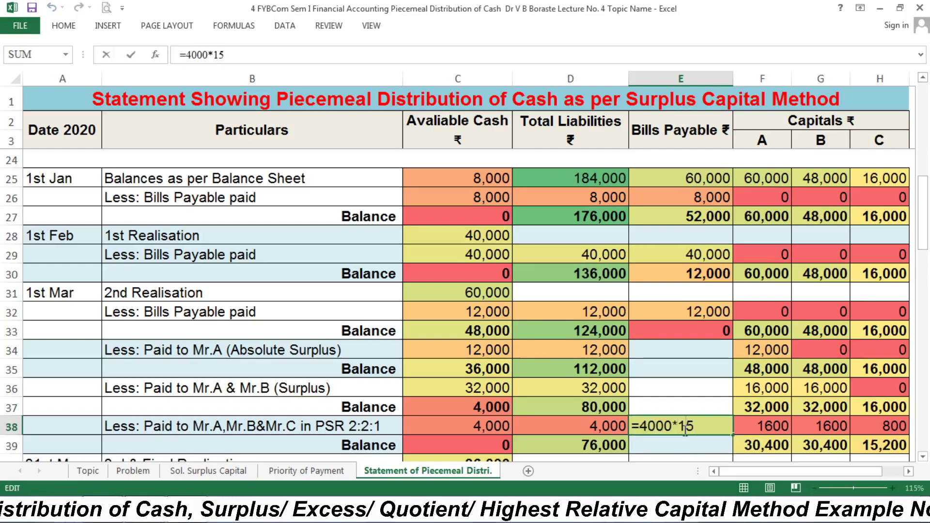
key("Return")
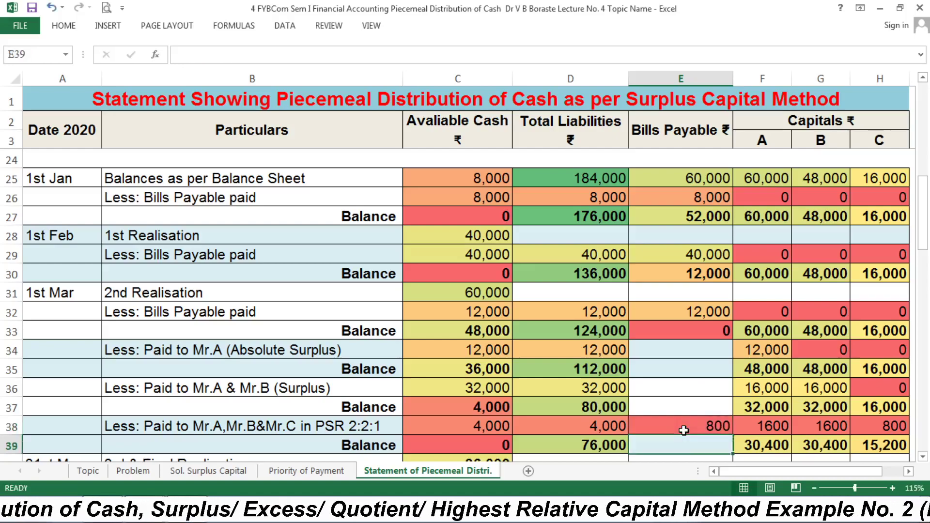
left_click(684, 430)
key("Delete")
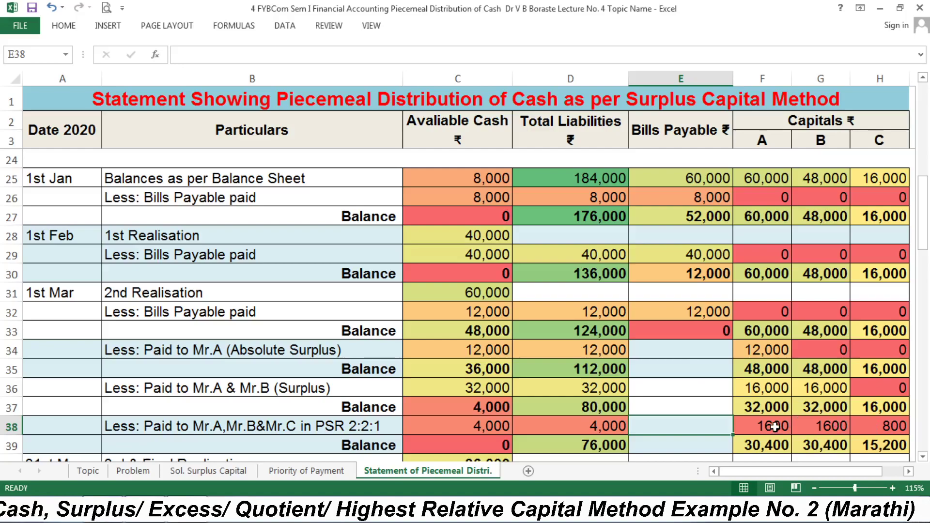
Compare the combined payments to A, B and C in row 38 with that row's available cash
left_click_drag(775, 426, 865, 426)
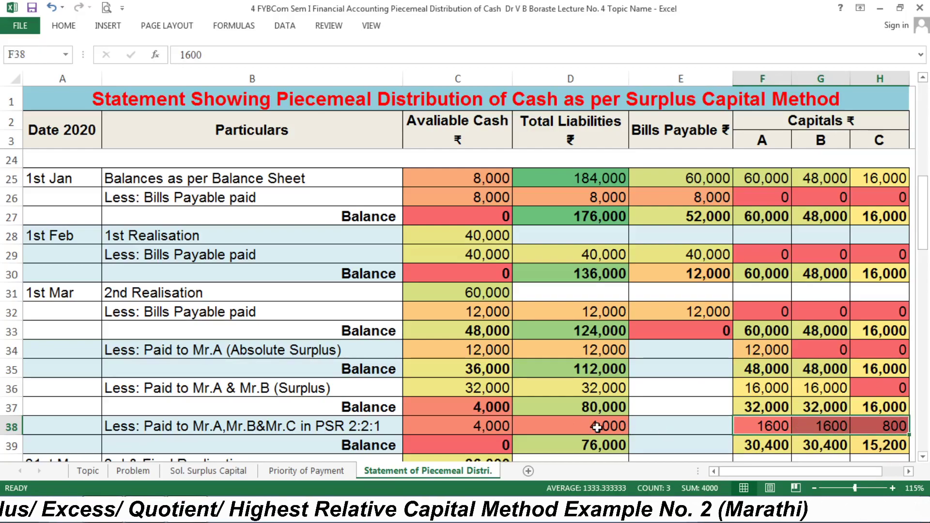
left_click(681, 430)
left_click(463, 429)
Check the Balance formulas in row 39 for available cash, total liabilities and the partners' capitals
left_click(461, 449)
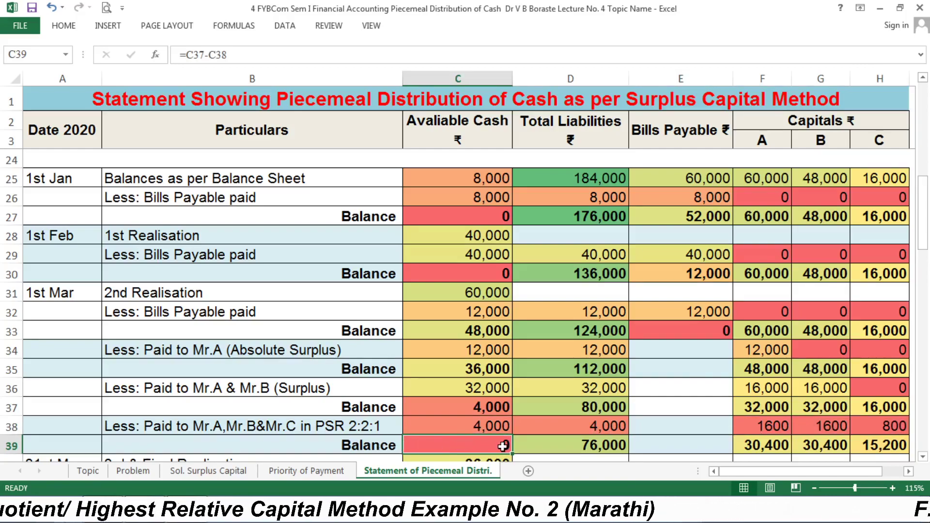
left_click(562, 448)
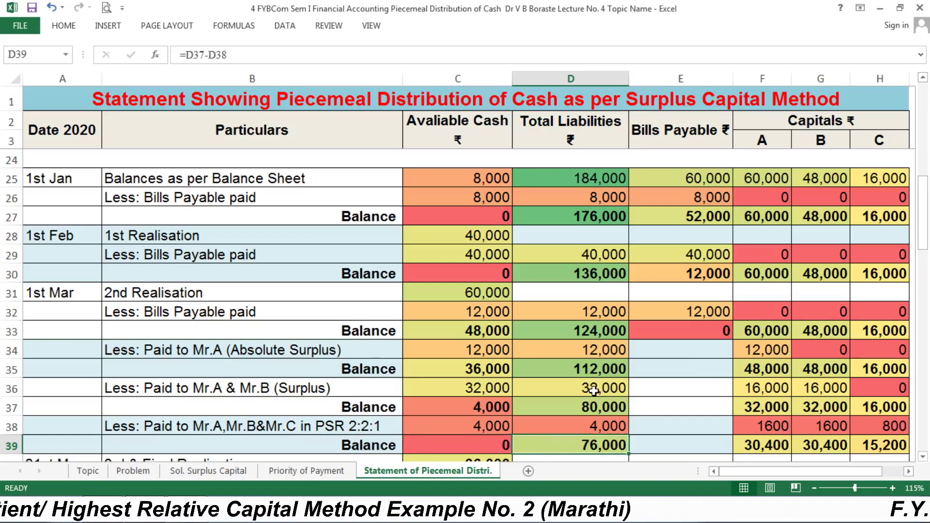
left_click(738, 448)
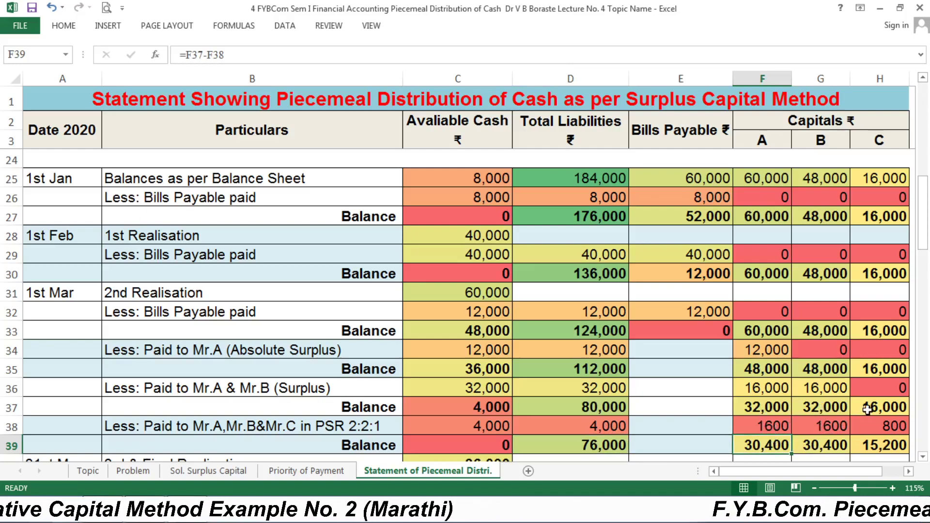
left_click_drag(879, 445, 59, 444)
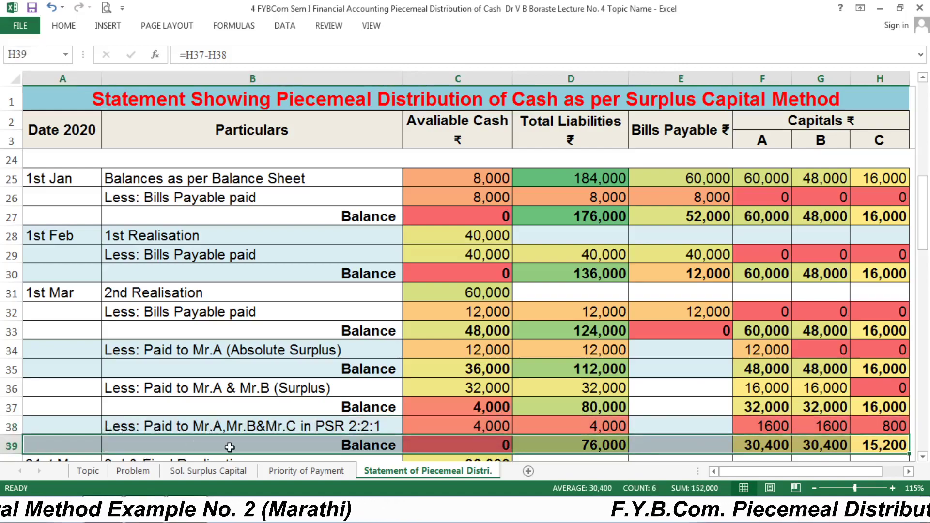
Cross-check the 3rd & Final Realisation in row 40 against its date and amount realised on the Problem sheet
left_click(493, 444)
key("Down")
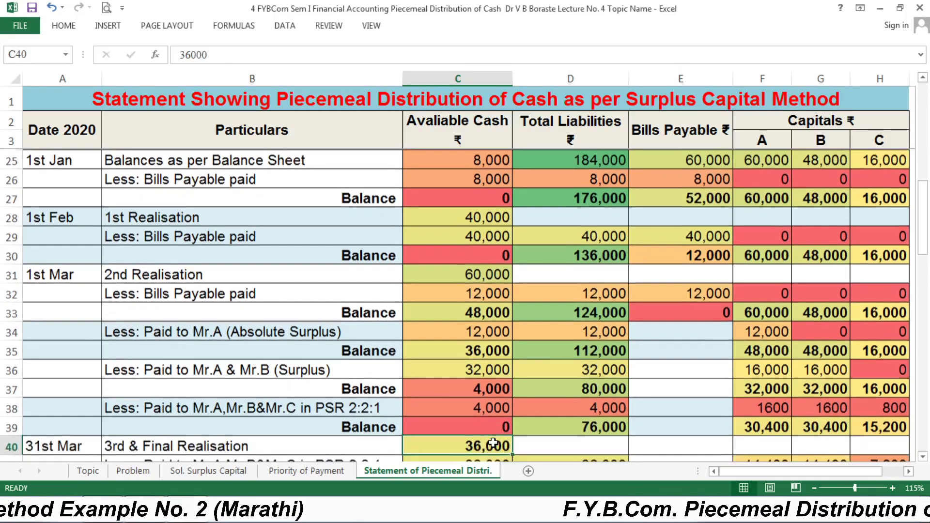
key("Left")
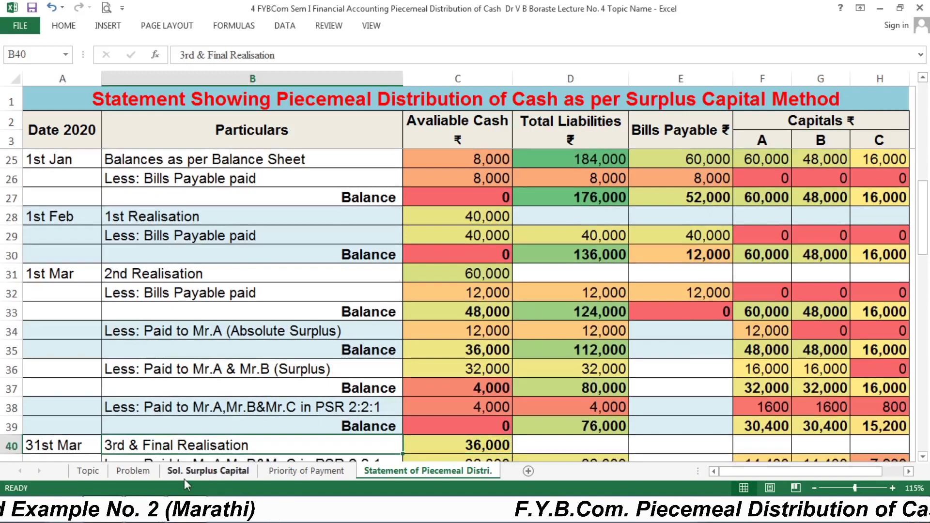
left_click(134, 471)
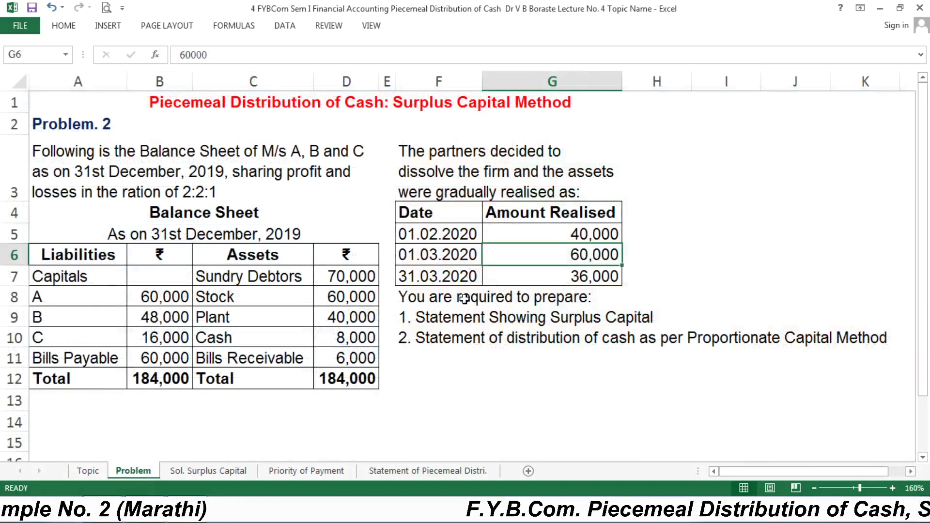
left_click(475, 277)
left_click(562, 277)
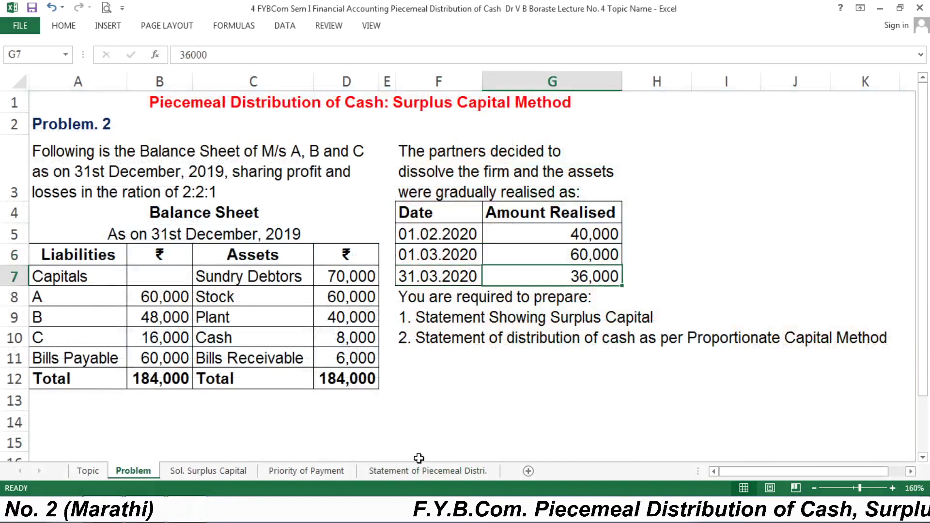
left_click(428, 471)
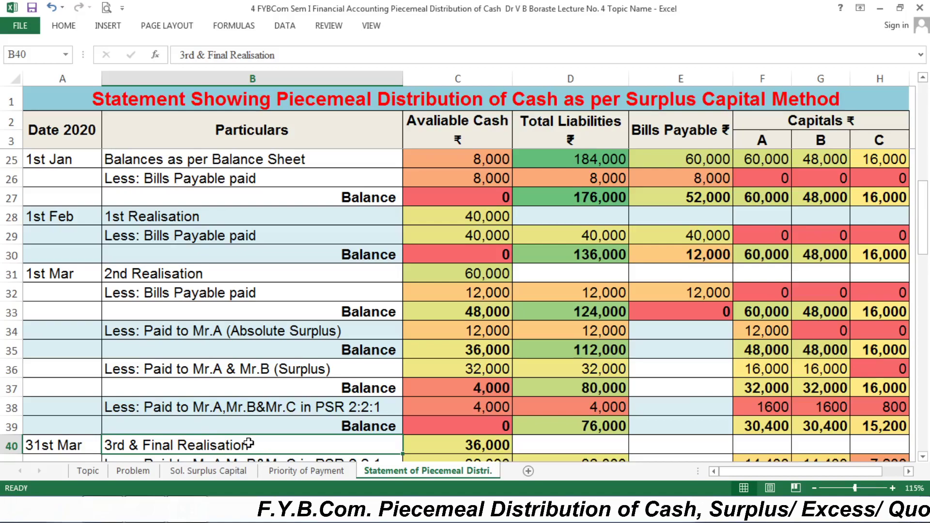
key("Right")
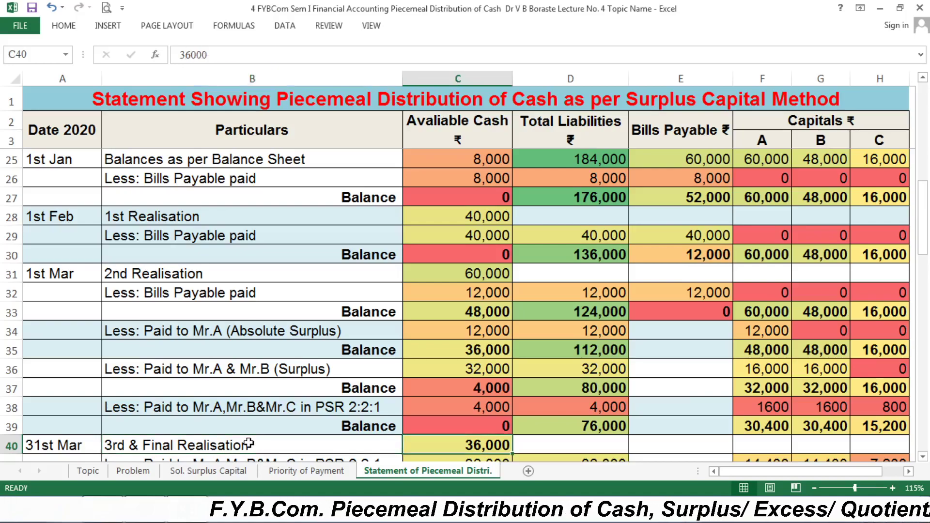
Trace the final PSR 2:2:1 payment in row 41 across available cash, total liabilities and the capitals of A, B and C
key("Down")
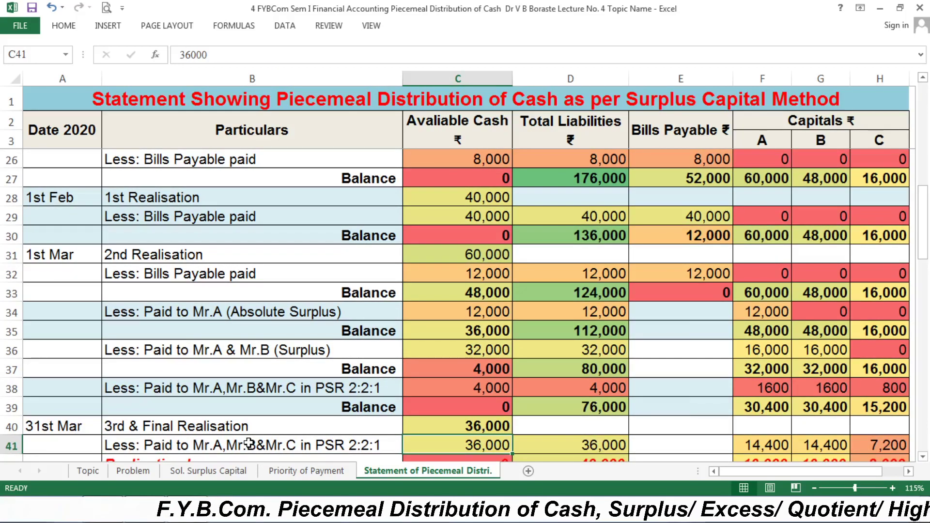
key("Left")
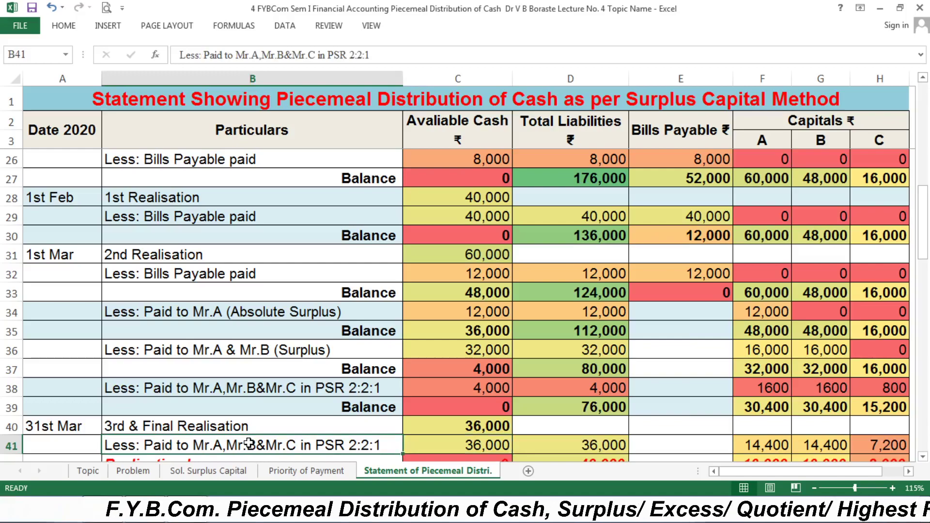
key("Right")
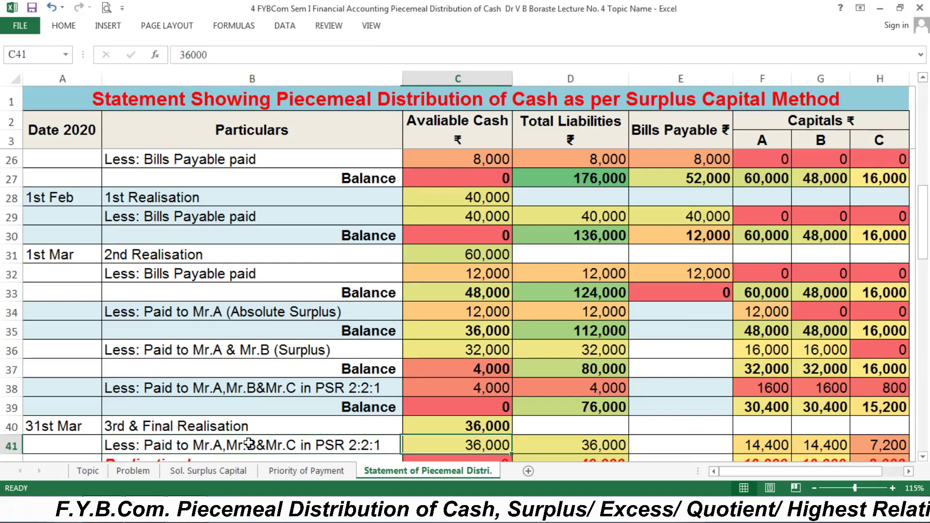
key("Right")
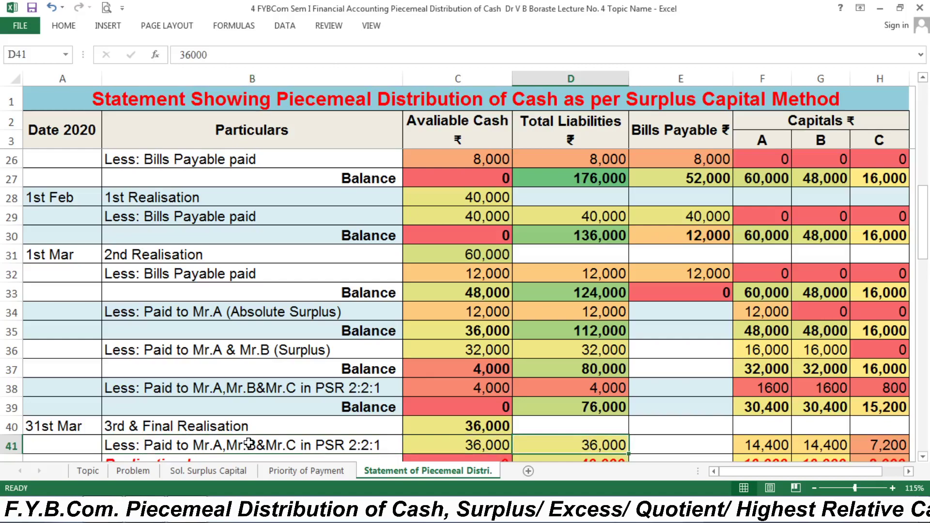
key("Right")
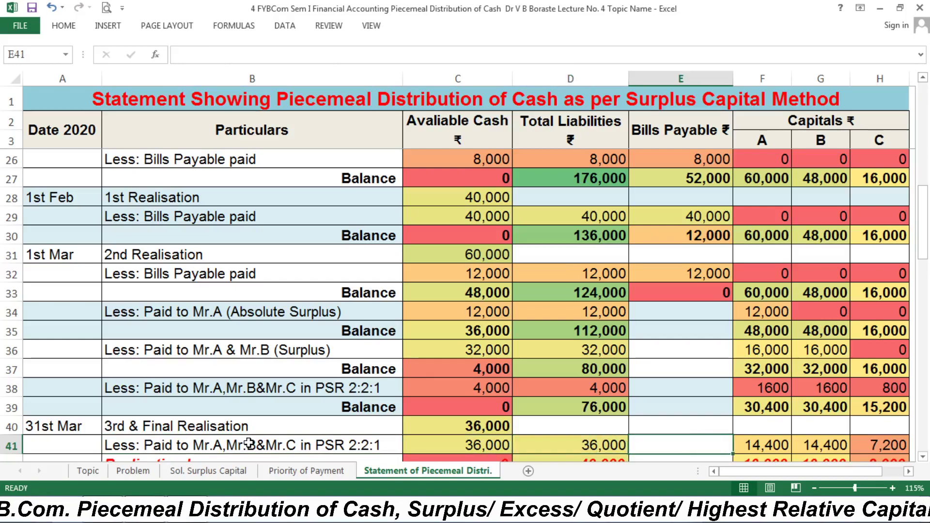
key("Right")
key("Right")
key("Right")
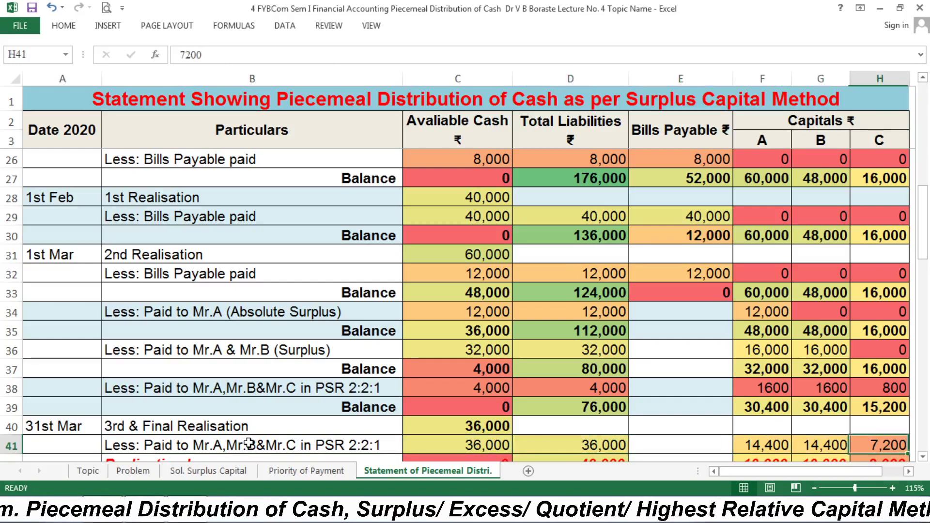
Verify A's share of the final payment by calculating =36000*2/5 in E41, and clear that cell
key("Left")
key("Left")
key("Left")
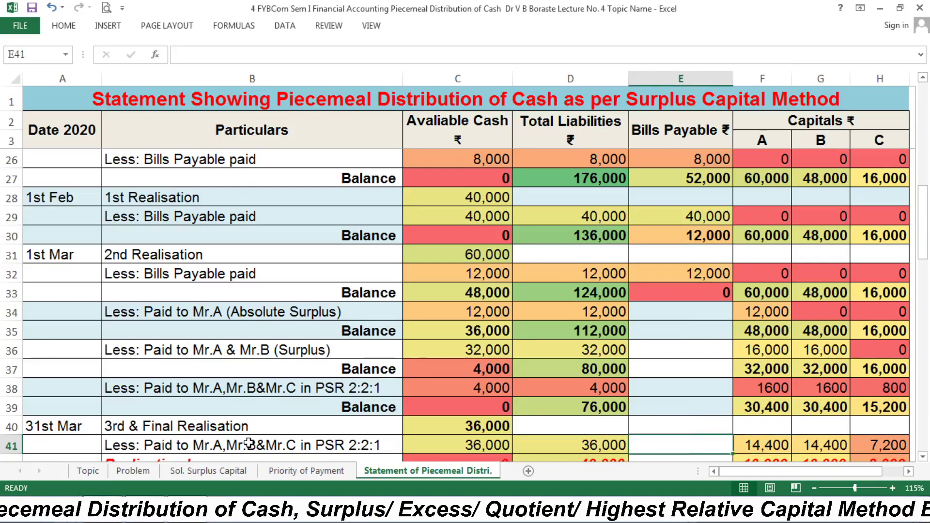
type("=36000*2/5")
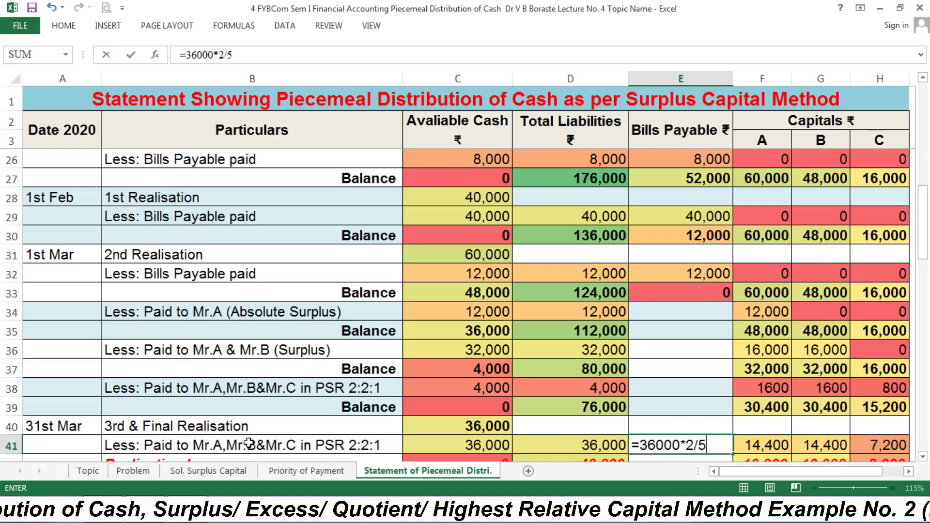
key("Return")
key("Up")
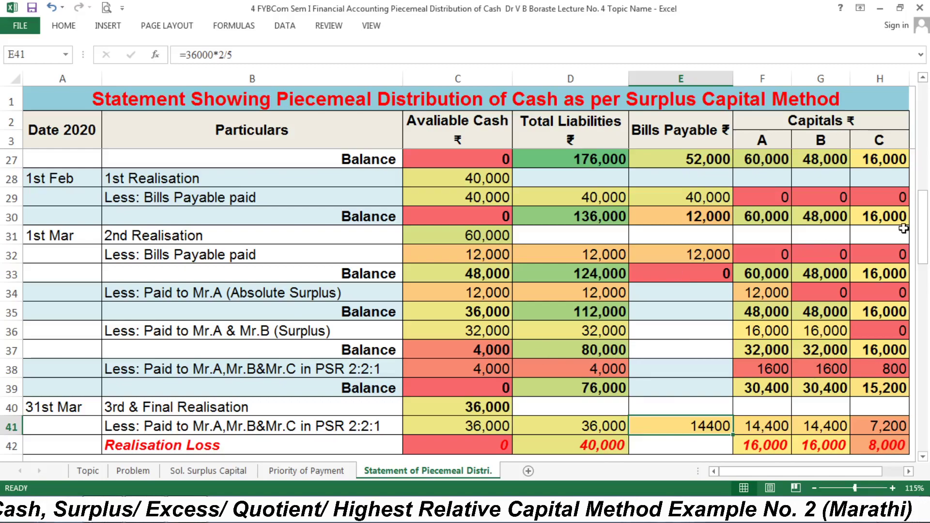
left_click_drag(922, 229, 923, 227)
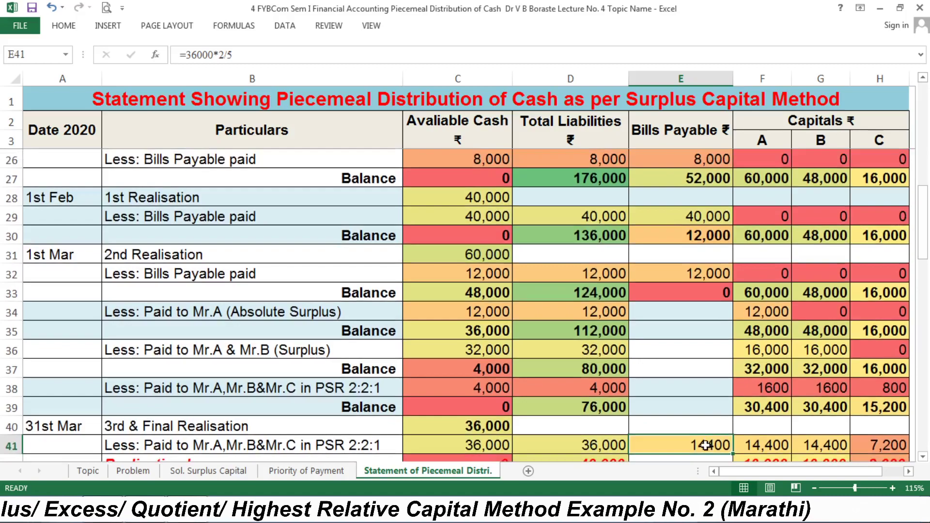
key("Delete")
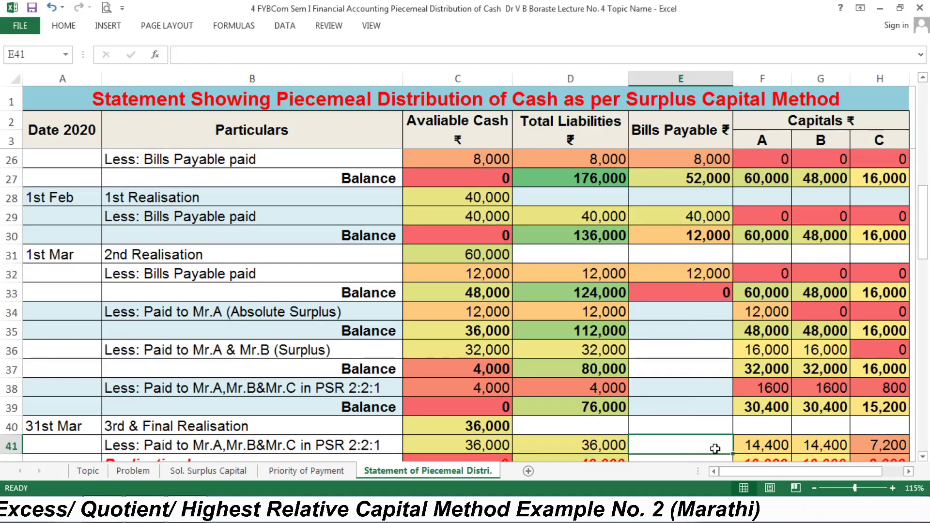
Trace the row 41 payment into the Realisation Loss formulas for available cash and total liabilities, including the whole Total Liabilities column
left_click(600, 447)
left_click(471, 443)
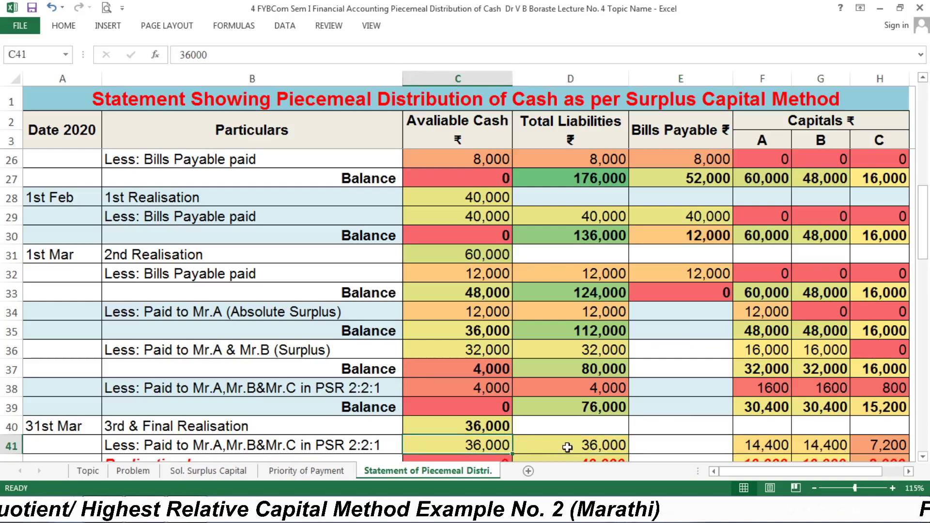
key("Down")
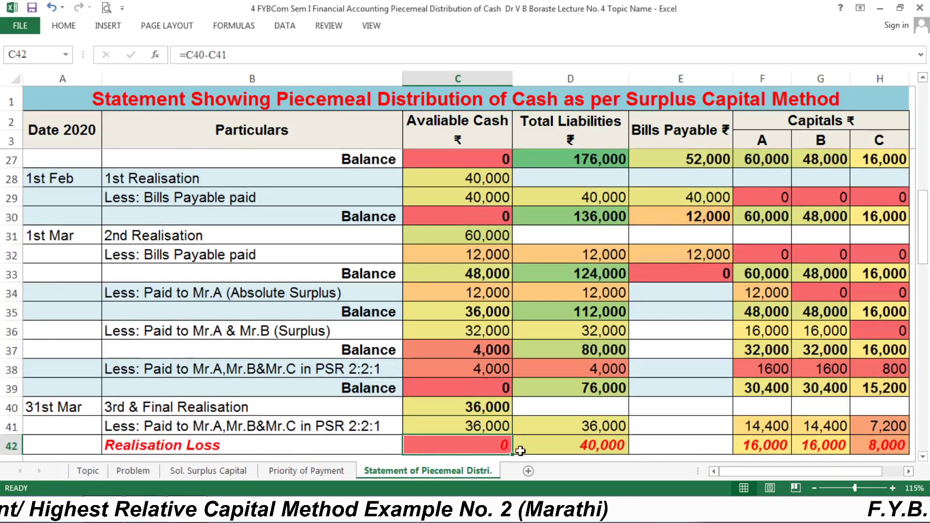
left_click(590, 449)
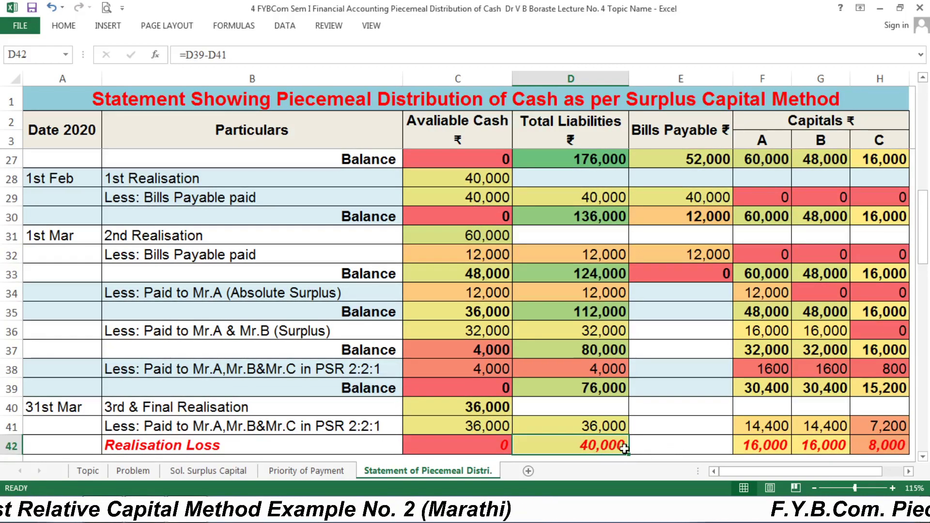
left_click(574, 78)
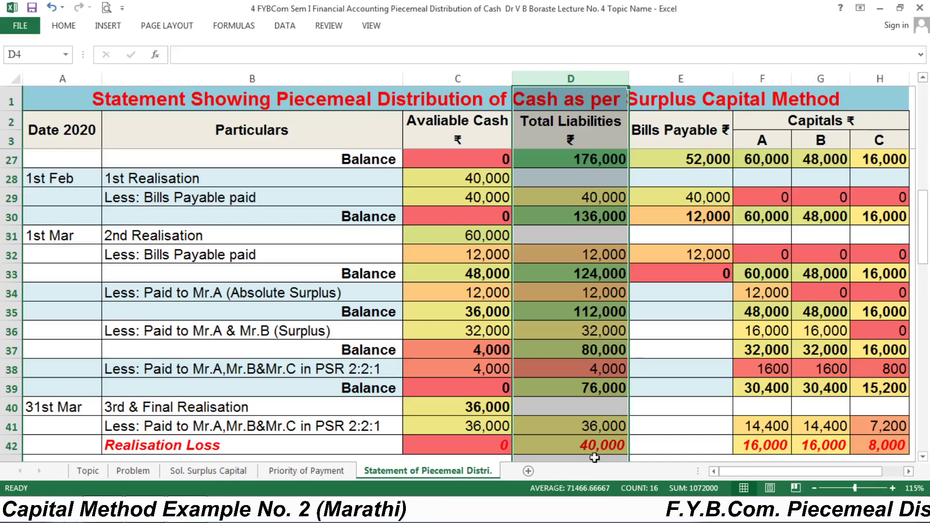
Check the Realisation Loss formulas in row 42 for the capitals of A, B and C
left_click(692, 441)
left_click(765, 442)
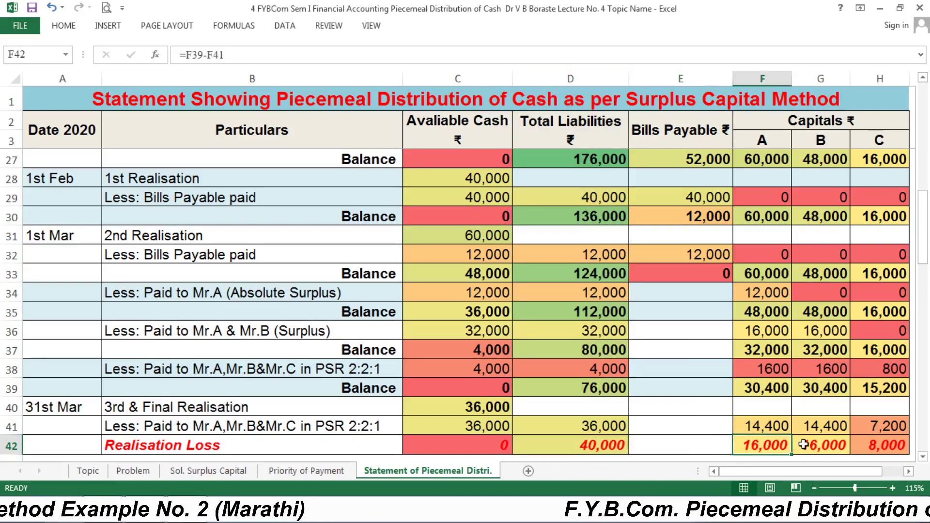
left_click(804, 444)
left_click(867, 443)
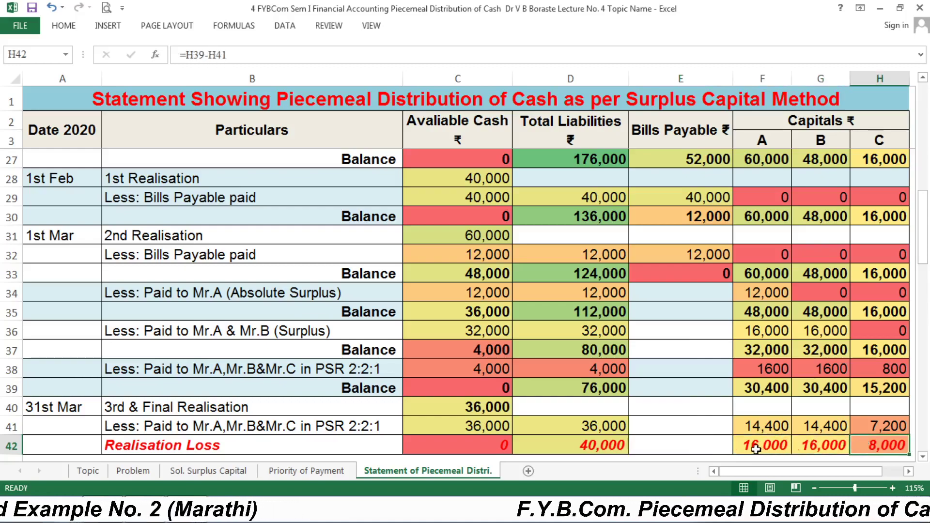
left_click(713, 445)
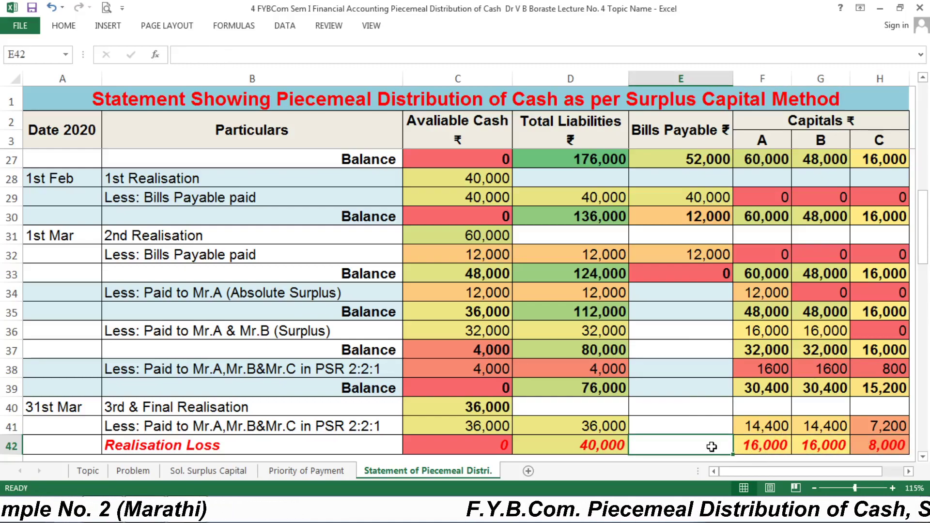
Compare the combined realisation losses of A, B and C in row 42 with that row's total liabilities amount
left_click(773, 445)
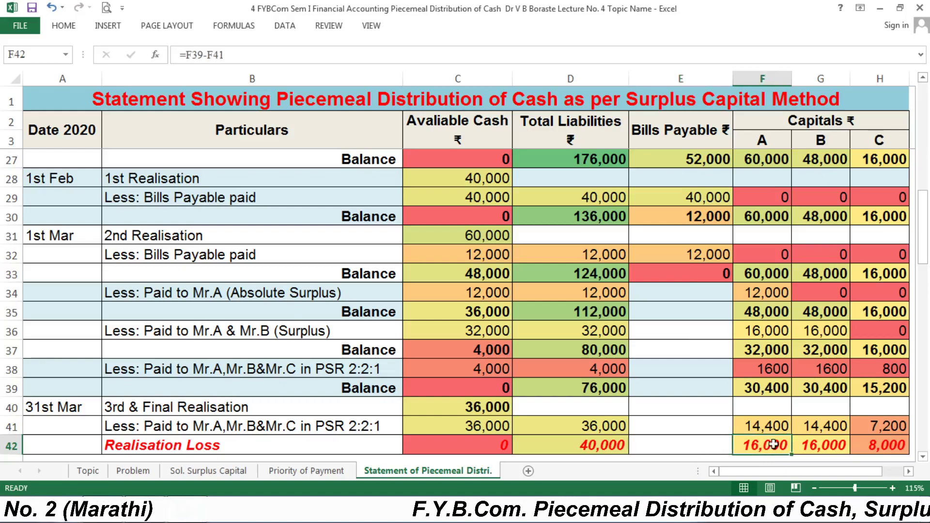
key("shift+Right")
key("shift+Right")
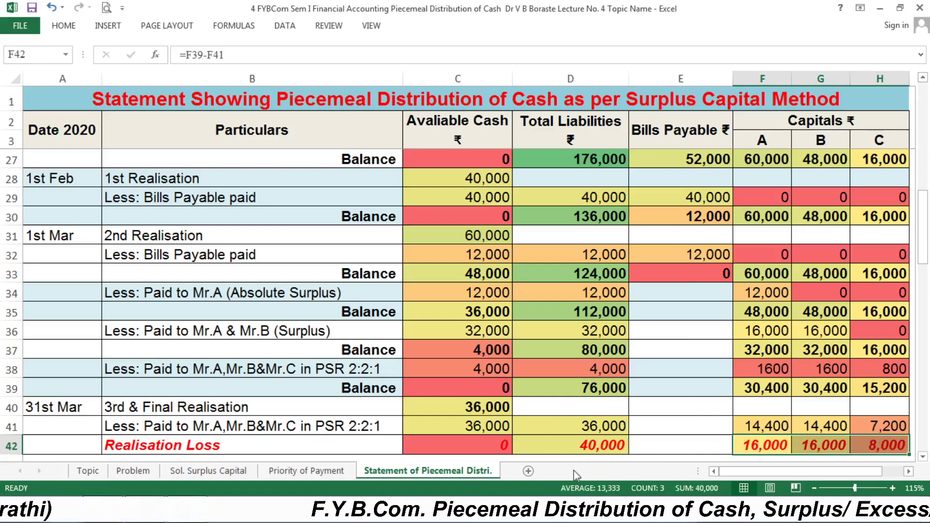
left_click(705, 438)
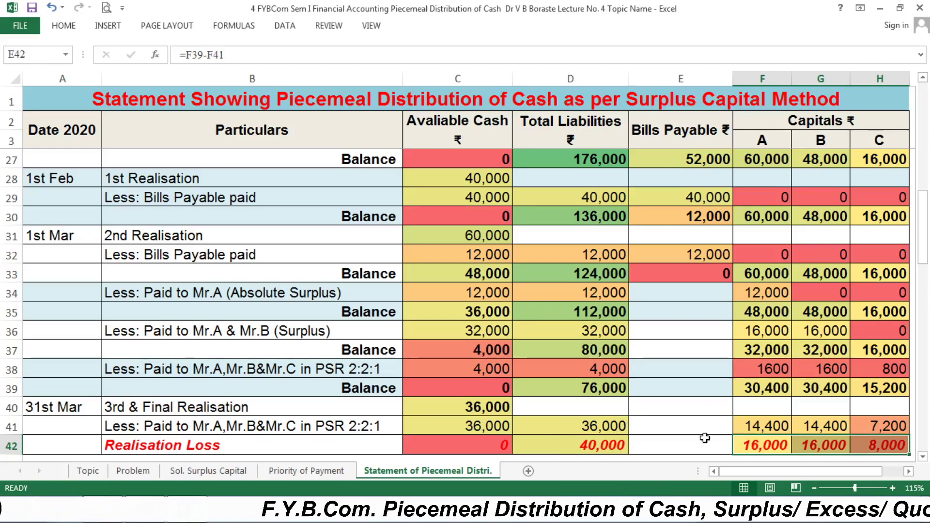
left_click_drag(759, 444, 889, 443)
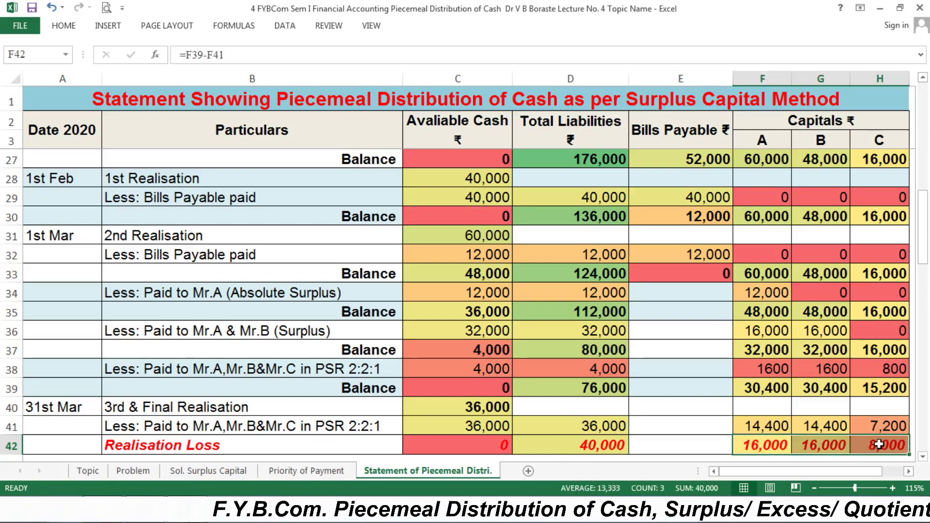
left_click(618, 444)
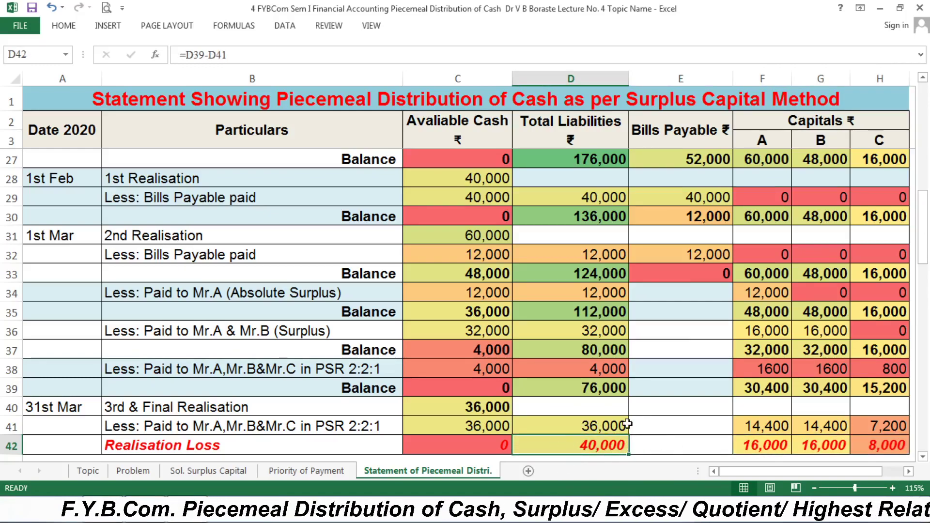
left_click(656, 441)
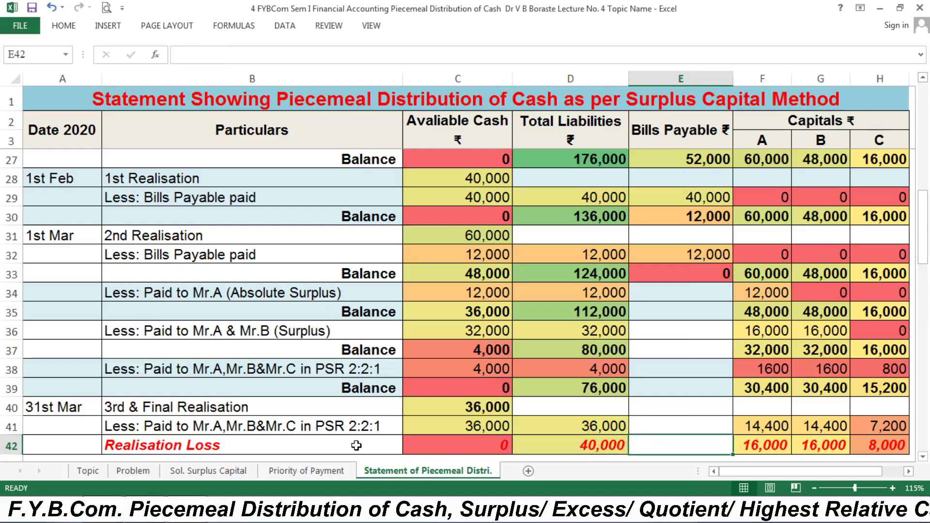
Review the entire Realisation Loss row and its total liabilities amount, along with the Bills Payable column down to row 42
left_click(4, 447)
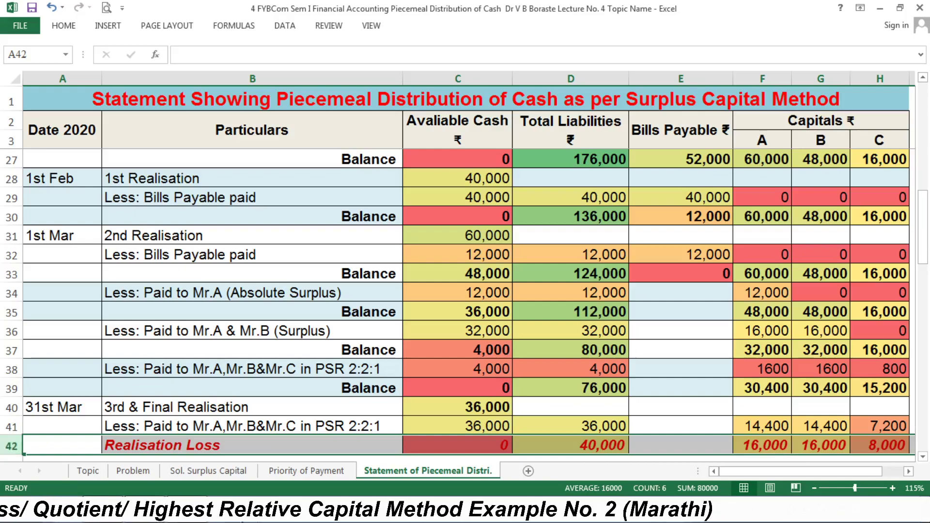
left_click(657, 447)
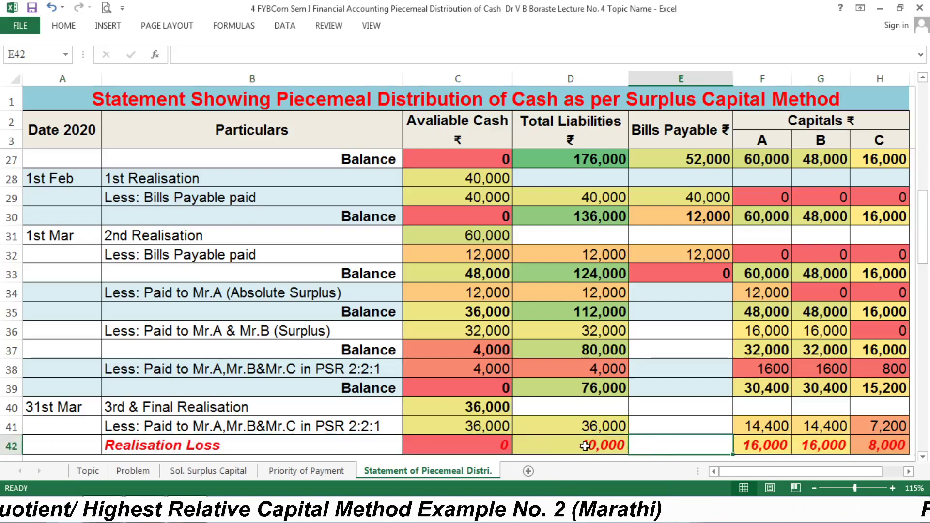
left_click(586, 445)
left_click(657, 441)
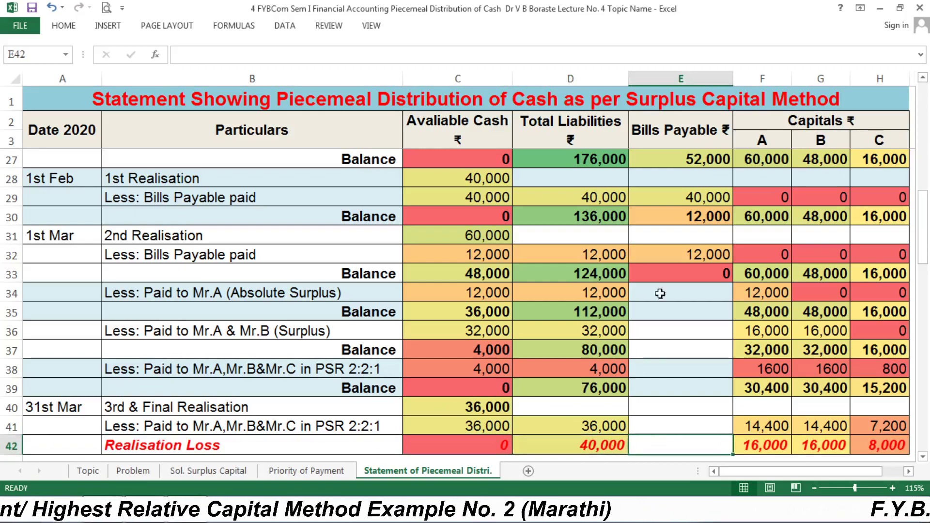
left_click(679, 79)
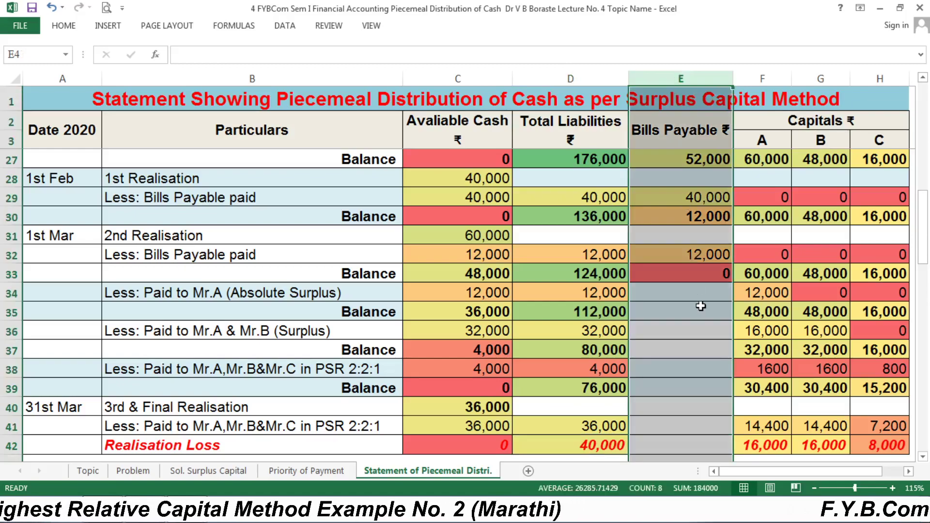
left_click(684, 443)
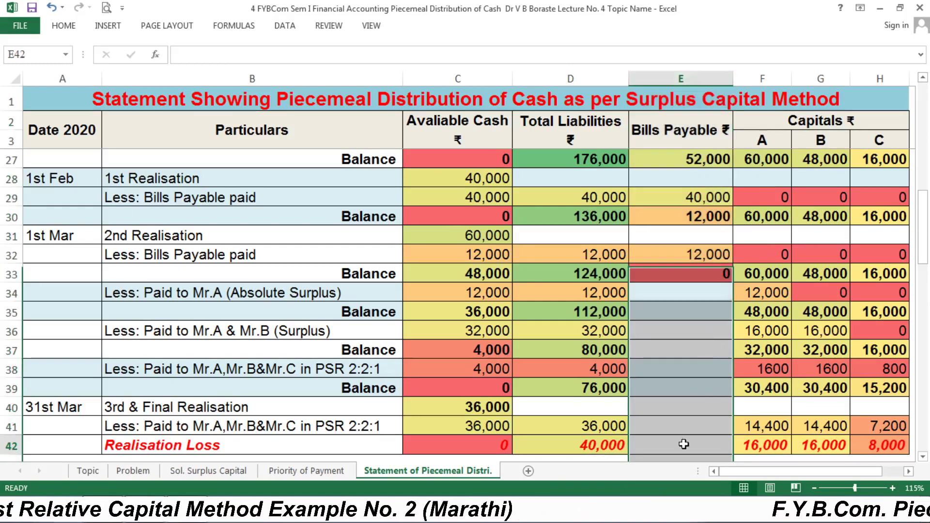